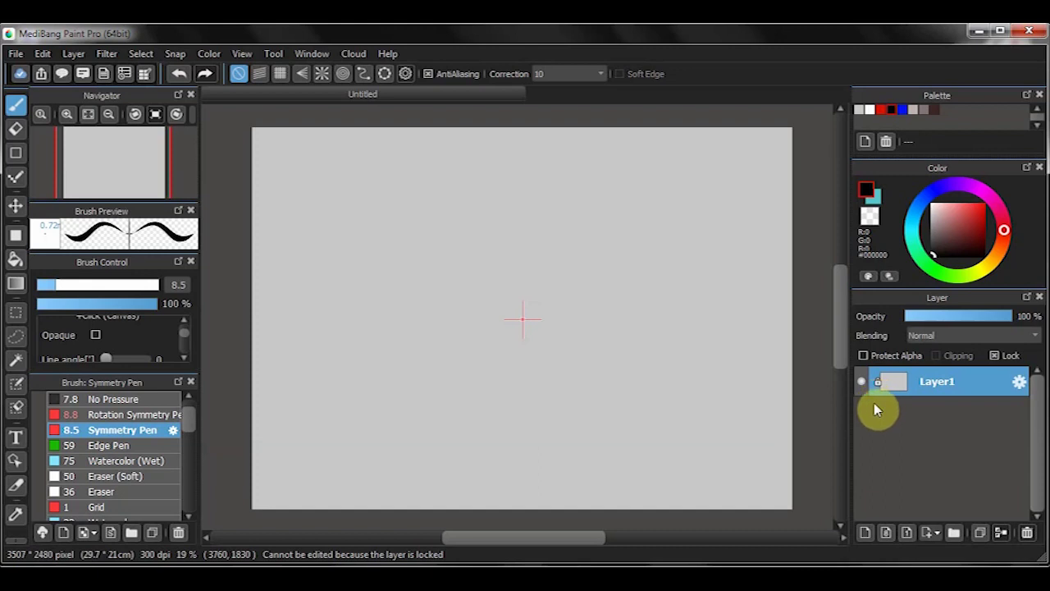
Draw a red grid over the canvas with the Grid brush on a new layer, then lower that layer's opacity and lock it
{"action": "left_click", "coordinate": [865, 533]}
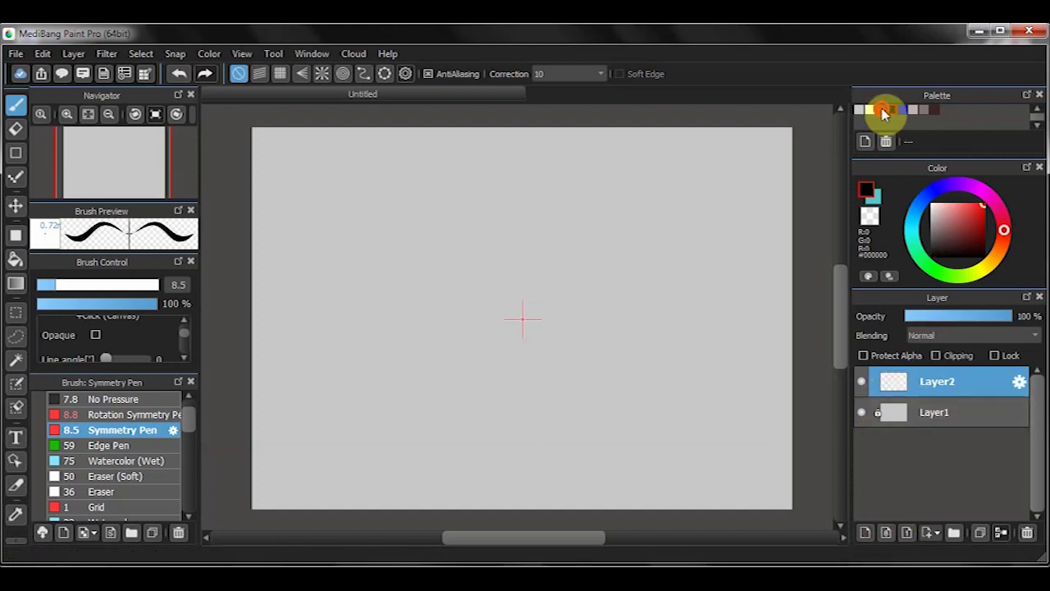
{"action": "left_click", "coordinate": [880, 110]}
{"action": "scroll", "coordinate": [175, 425], "scroll_direction": "down", "scroll_amount": 3}
{"action": "left_click", "coordinate": [97, 454]}
{"action": "left_click", "coordinate": [520, 329]}
{"action": "left_click_drag", "start_coordinate": [961, 317], "coordinate": [940, 317]}
On a new layer, set up a black Rotation Symmetry Pen centred on the canvas, with the circle snap centred on the upper vertical axis
{"action": "left_click", "coordinate": [865, 532]}
{"action": "left_click", "coordinate": [891, 109]}
{"action": "scroll", "coordinate": [178, 447], "scroll_direction": "up", "scroll_amount": 3}
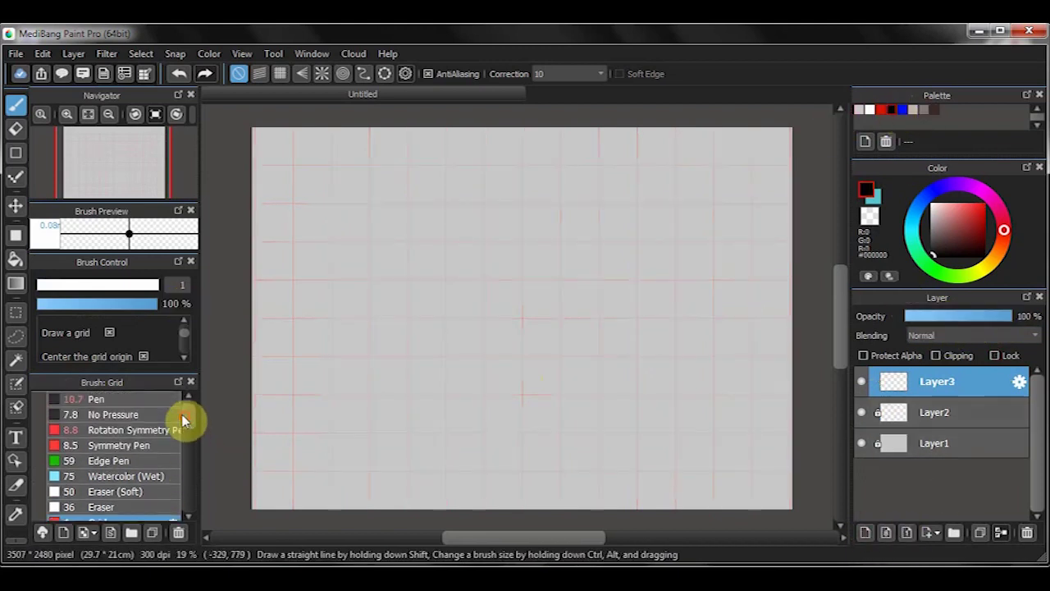
{"action": "left_click", "coordinate": [161, 435]}
{"action": "left_click", "coordinate": [343, 74]}
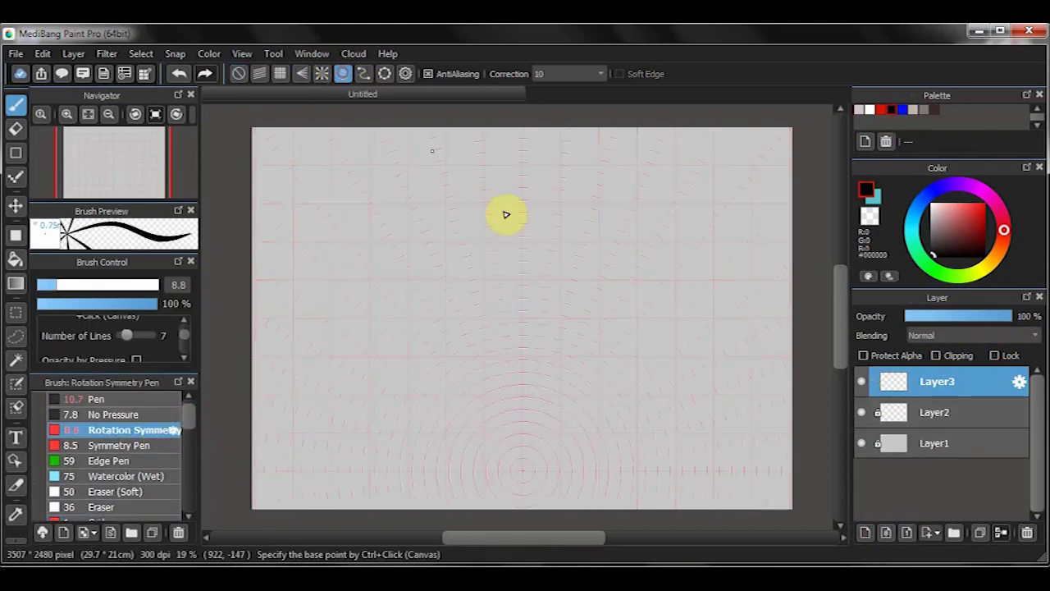
{"action": "left_click", "coordinate": [525, 236], "text": "ctrl"}
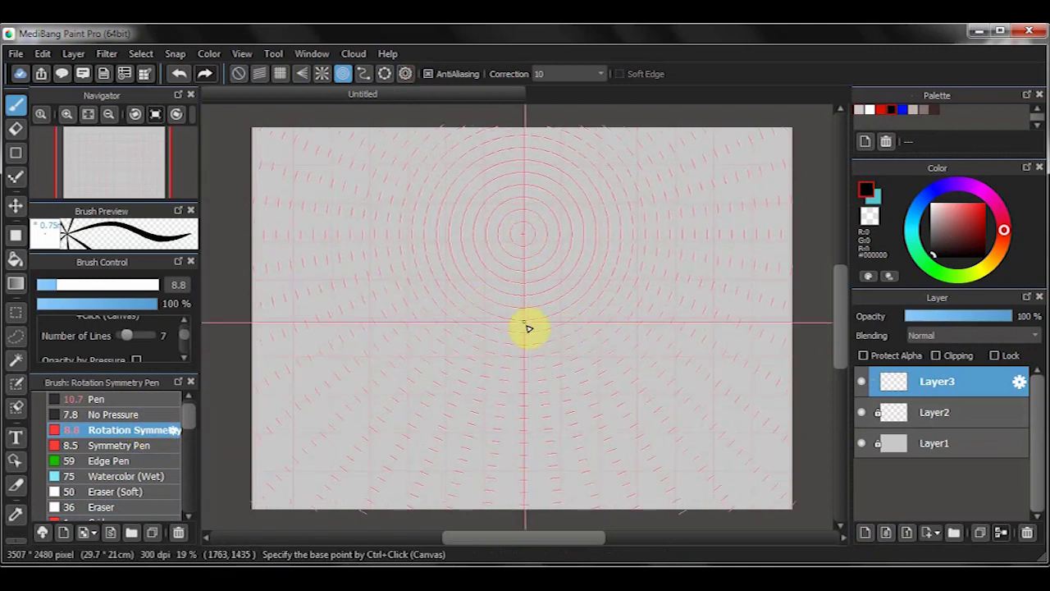
{"action": "left_click", "coordinate": [241, 74]}
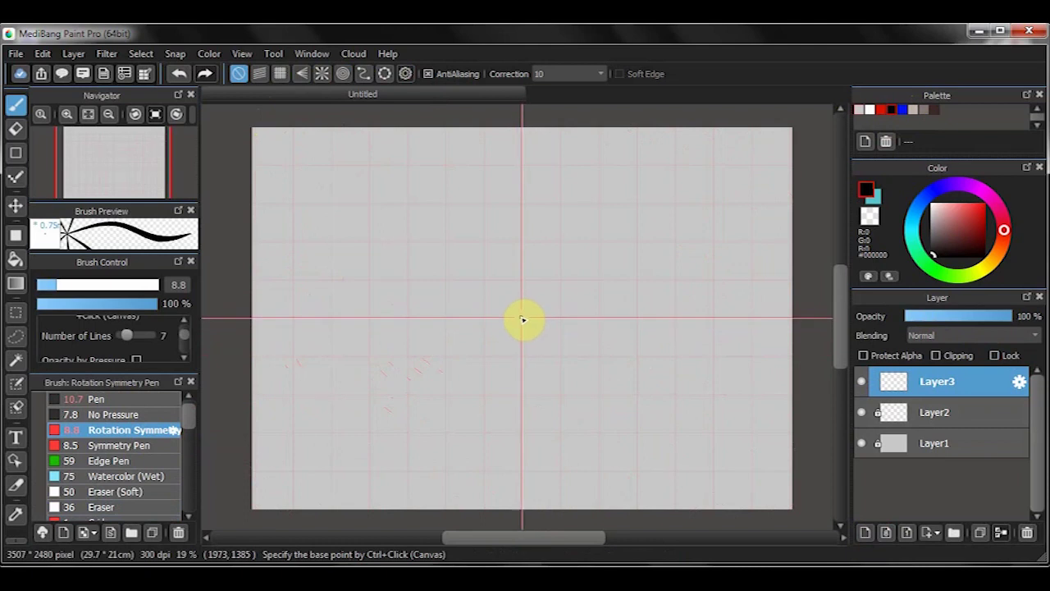
Set the correction to 6 and draw two concentric circles above the canvas centre using circle snap
{"action": "left_click", "coordinate": [343, 74]}
{"action": "left_click", "coordinate": [599, 73]}
{"action": "left_click", "coordinate": [563, 138]}
{"action": "mouse_move", "coordinate": [515, 215]}
{"action": "left_mouse_down"}
{"action": "mouse_move", "coordinate": [541, 233]}
{"action": "mouse_move", "coordinate": [514, 265]}
{"action": "mouse_move", "coordinate": [551, 218]}
{"action": "mouse_move", "coordinate": [499, 220]}
{"action": "left_mouse_up"}
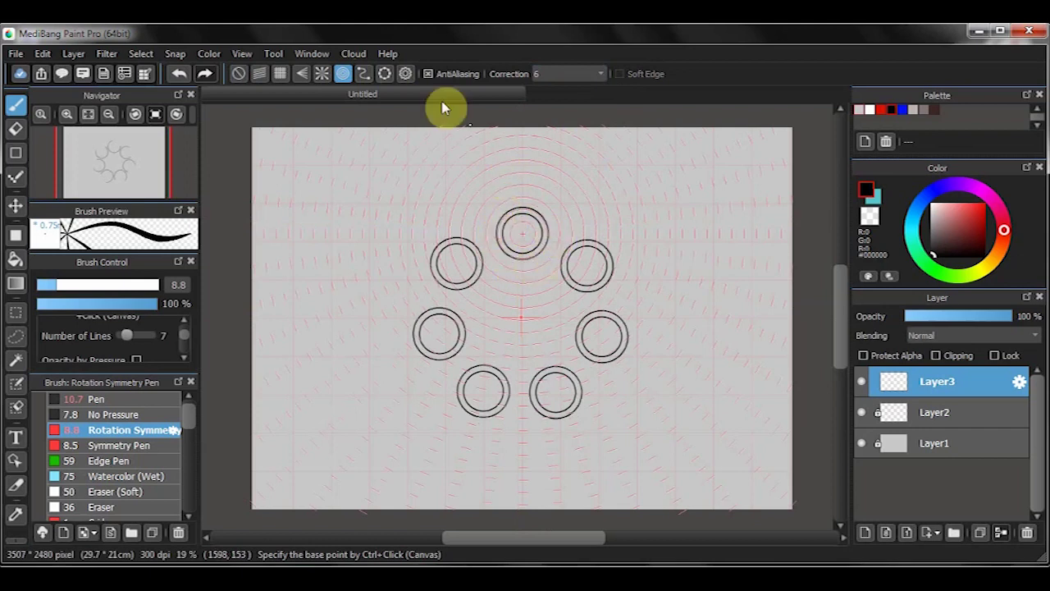
With snapping off, draw pointed triangular rays around the double circles to form suns, undoing stray strokes
{"action": "left_click", "coordinate": [238, 73]}
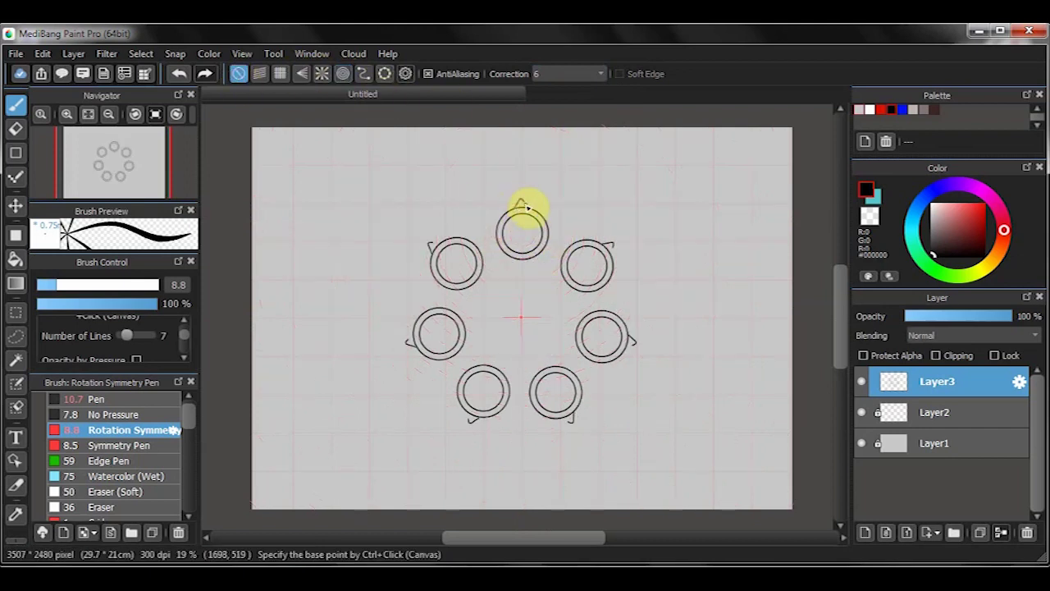
{"action": "key", "text": "ctrl+z"}
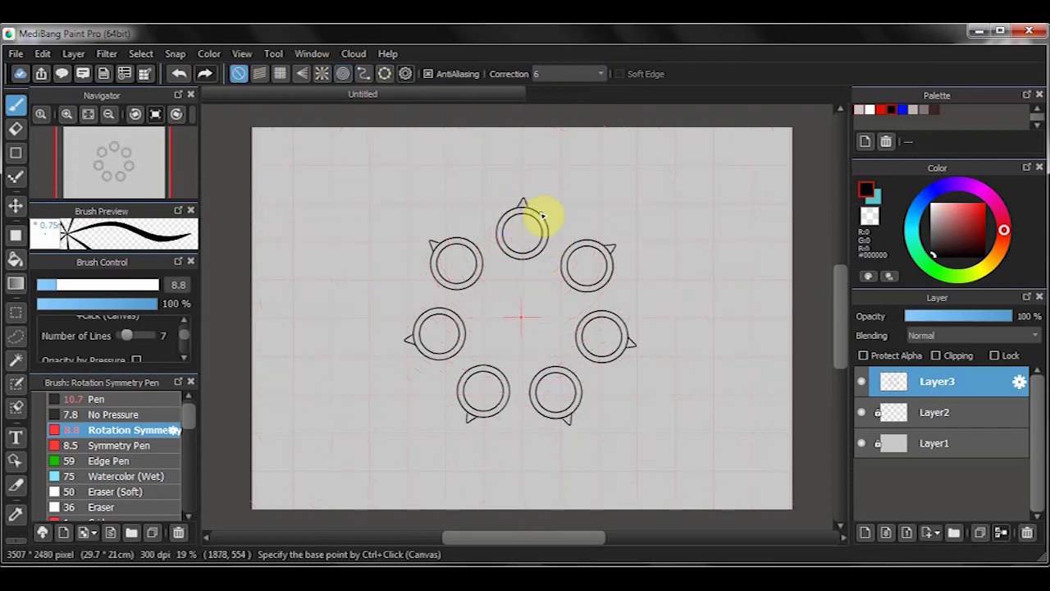
{"action": "mouse_move", "coordinate": [559, 239]}
{"action": "left_mouse_down"}
{"action": "mouse_move", "coordinate": [544, 266]}
{"action": "mouse_move", "coordinate": [516, 269]}
{"action": "mouse_move", "coordinate": [505, 244]}
{"action": "mouse_move", "coordinate": [515, 269]}
{"action": "mouse_move", "coordinate": [495, 247]}
{"action": "mouse_move", "coordinate": [507, 213]}
{"action": "left_mouse_up"}
{"action": "key", "text": "ctrl+z"}
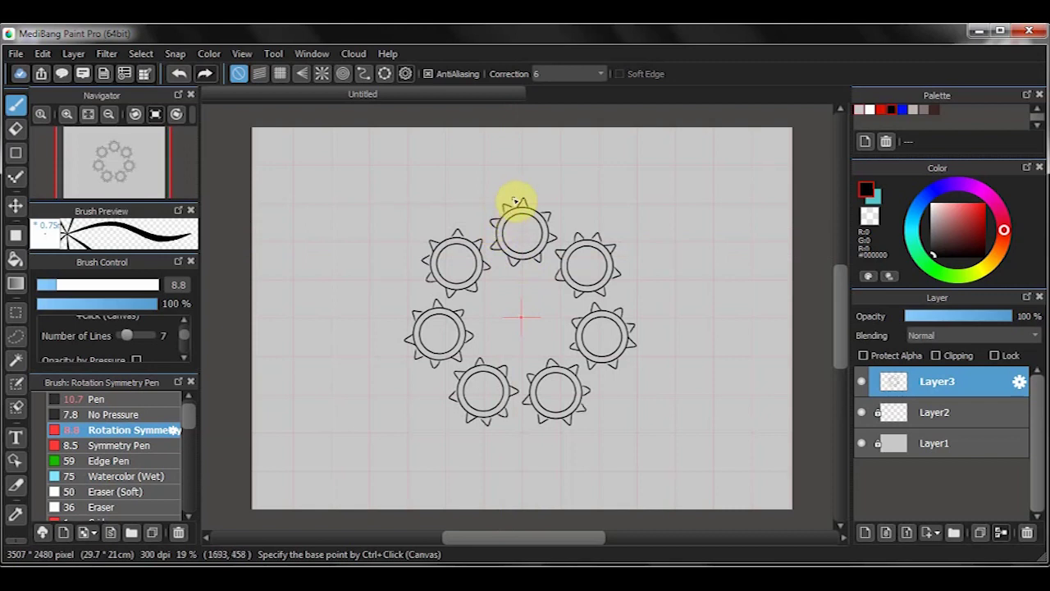
Add a small snapped circle at the centre of the suns and a freehand wavy ring around it
{"action": "left_click", "coordinate": [343, 73]}
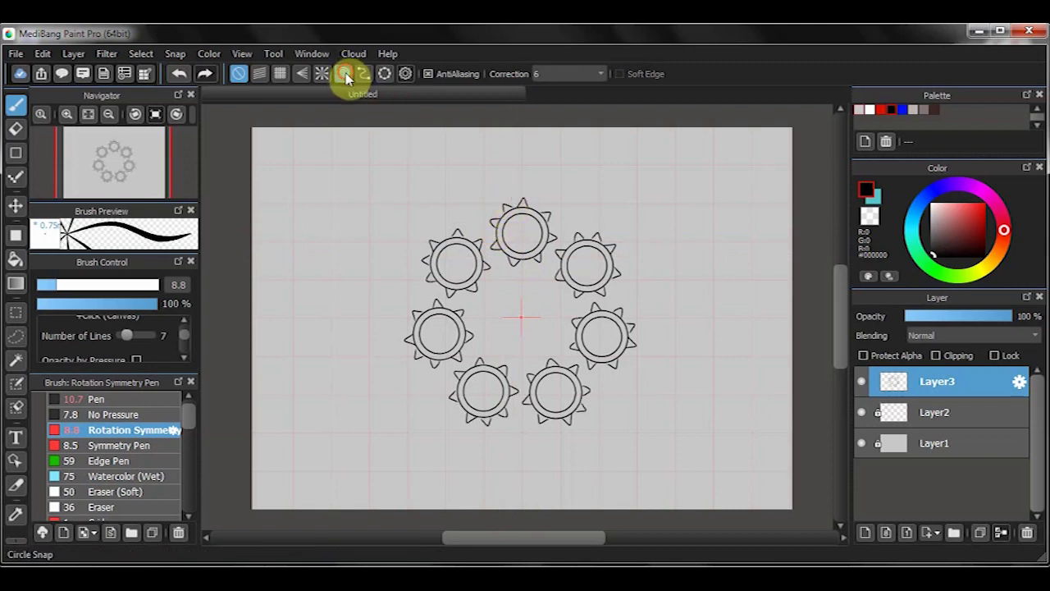
{"action": "left_click", "coordinate": [521, 235], "text": "ctrl"}
{"action": "left_click_drag", "start_coordinate": [520, 235], "coordinate": [520, 234]}
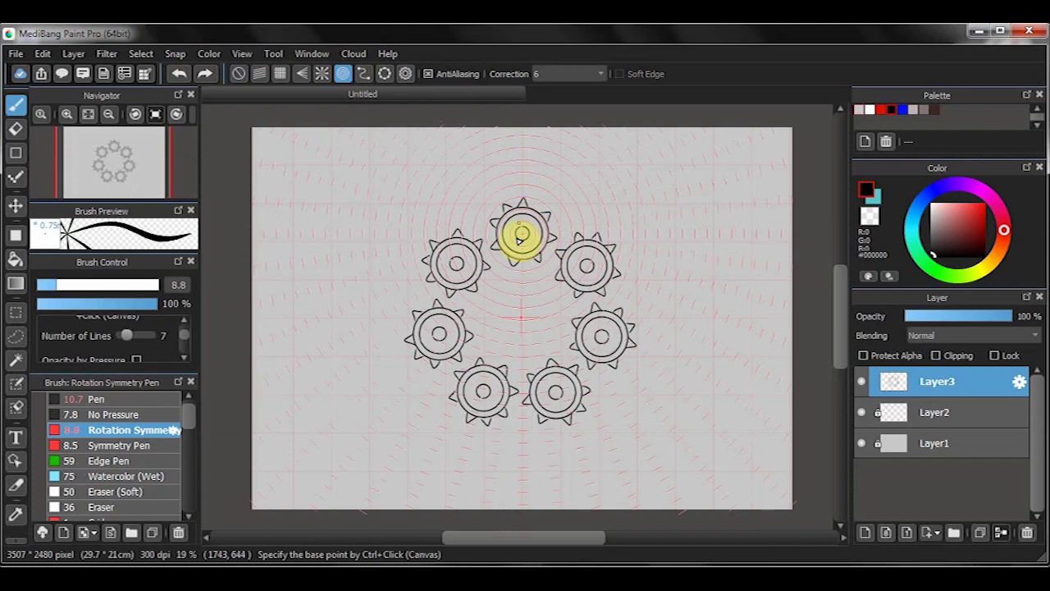
{"action": "left_click", "coordinate": [239, 73]}
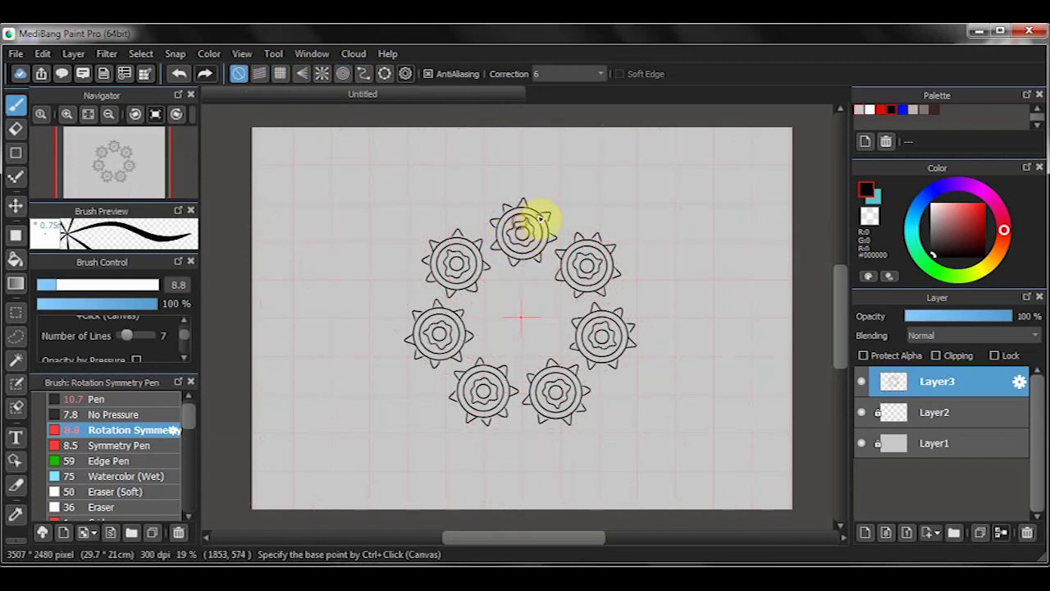
Draw double looped petals around the canvas centre and a ring of elongated cloud outlines outside the suns
{"action": "mouse_move", "coordinate": [523, 318]}
{"action": "left_mouse_down"}
{"action": "mouse_move", "coordinate": [515, 300]}
{"action": "mouse_move", "coordinate": [498, 320]}
{"action": "mouse_move", "coordinate": [520, 316]}
{"action": "mouse_move", "coordinate": [498, 320]}
{"action": "mouse_move", "coordinate": [504, 309]}
{"action": "mouse_move", "coordinate": [506, 323]}
{"action": "mouse_move", "coordinate": [481, 312]}
{"action": "mouse_move", "coordinate": [484, 330]}
{"action": "mouse_move", "coordinate": [488, 314]}
{"action": "mouse_move", "coordinate": [532, 367]}
{"action": "mouse_move", "coordinate": [541, 341]}
{"action": "left_mouse_up"}
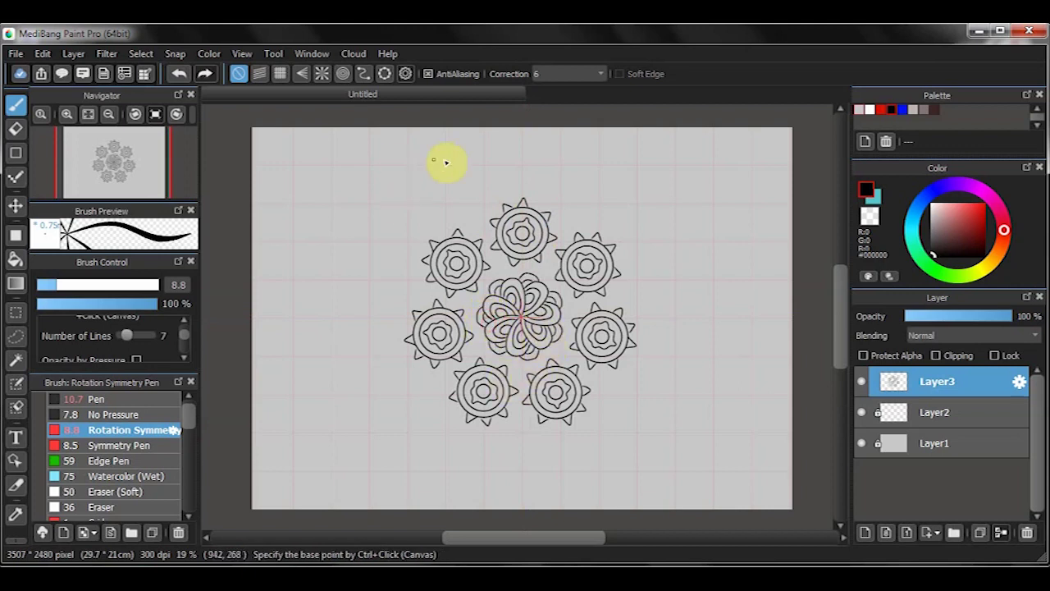
{"action": "left_click_drag", "start_coordinate": [403, 216], "coordinate": [466, 186]}
{"action": "mouse_move", "coordinate": [397, 215]}
{"action": "left_mouse_down"}
{"action": "mouse_move", "coordinate": [391, 233]}
{"action": "mouse_move", "coordinate": [408, 234]}
{"action": "mouse_move", "coordinate": [434, 213]}
{"action": "left_mouse_up"}
{"action": "mouse_move", "coordinate": [482, 191]}
{"action": "left_mouse_down"}
{"action": "mouse_move", "coordinate": [446, 206]}
{"action": "mouse_move", "coordinate": [441, 222]}
{"action": "left_mouse_up"}
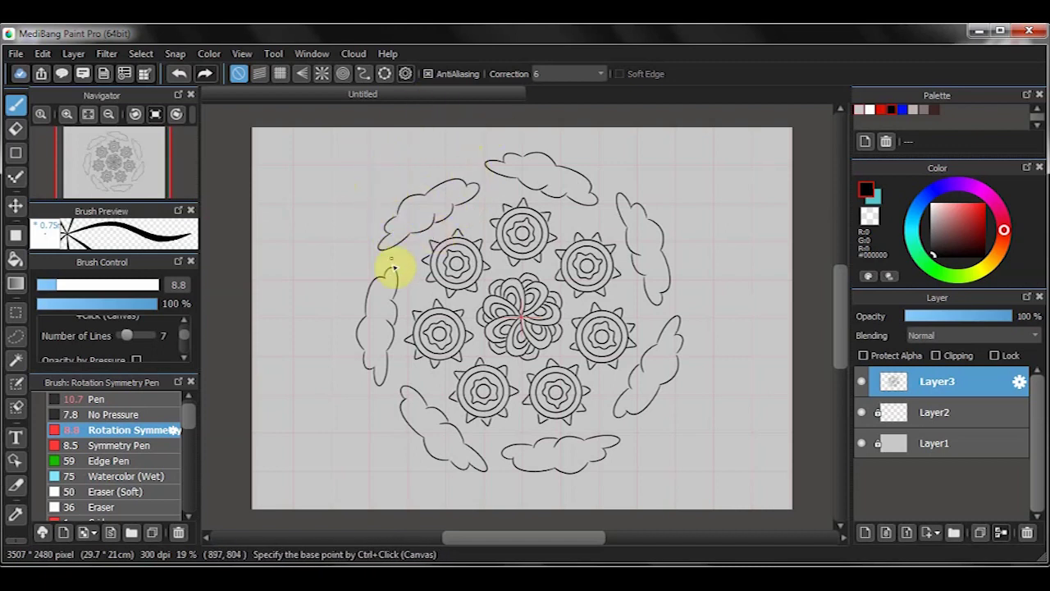
Draw snapped moon circles between the clouds and fill them with small freehand craters at correction 3
{"action": "left_click", "coordinate": [343, 75]}
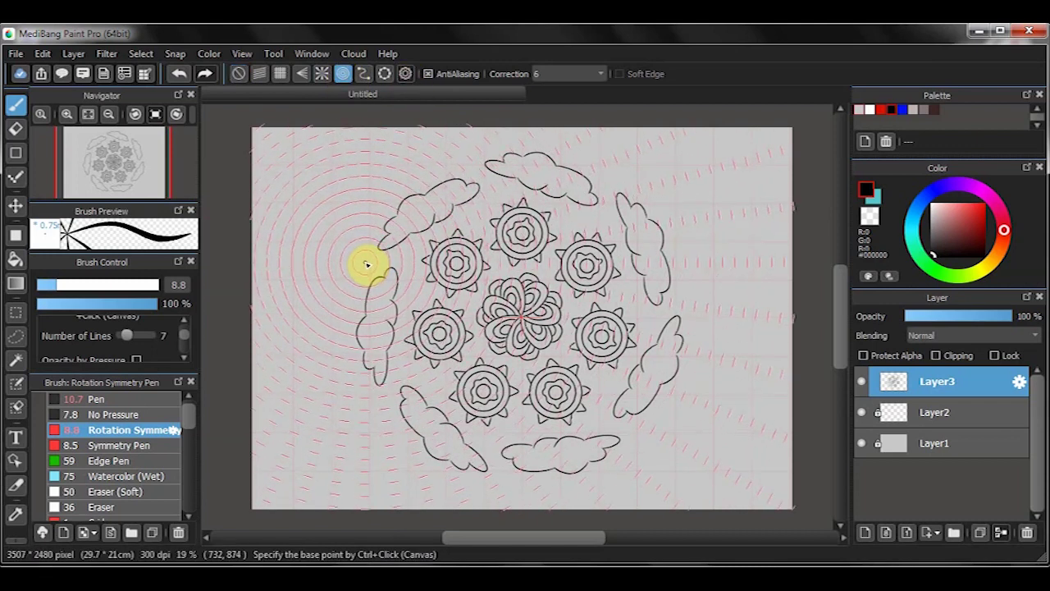
{"action": "mouse_move", "coordinate": [387, 235]}
{"action": "left_mouse_down"}
{"action": "mouse_move", "coordinate": [345, 254]}
{"action": "mouse_move", "coordinate": [337, 284]}
{"action": "mouse_move", "coordinate": [350, 305]}
{"action": "mouse_move", "coordinate": [369, 307]}
{"action": "mouse_move", "coordinate": [395, 261]}
{"action": "left_mouse_up"}
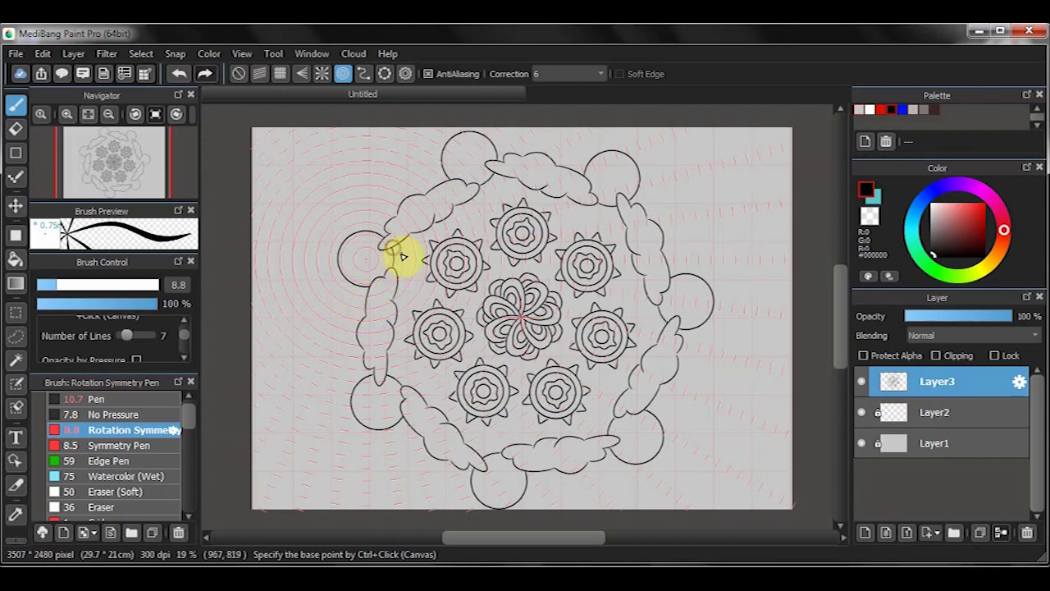
{"action": "left_click", "coordinate": [238, 73]}
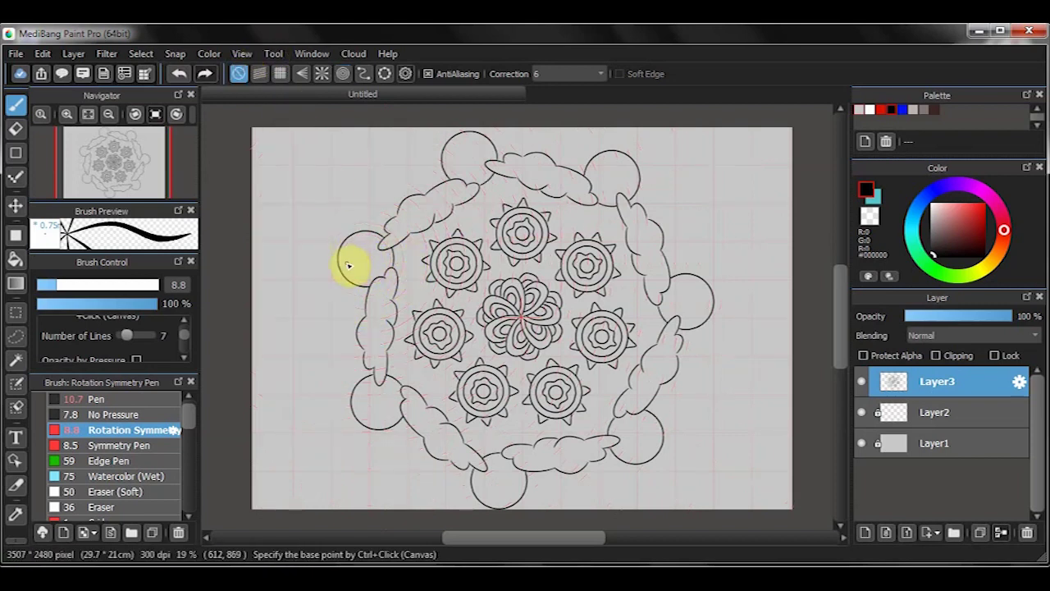
{"action": "left_click", "coordinate": [565, 75]}
{"action": "left_click", "coordinate": [550, 128]}
{"action": "mouse_move", "coordinate": [349, 256]}
{"action": "left_mouse_down"}
{"action": "mouse_move", "coordinate": [373, 283]}
{"action": "mouse_move", "coordinate": [383, 263]}
{"action": "left_mouse_up"}
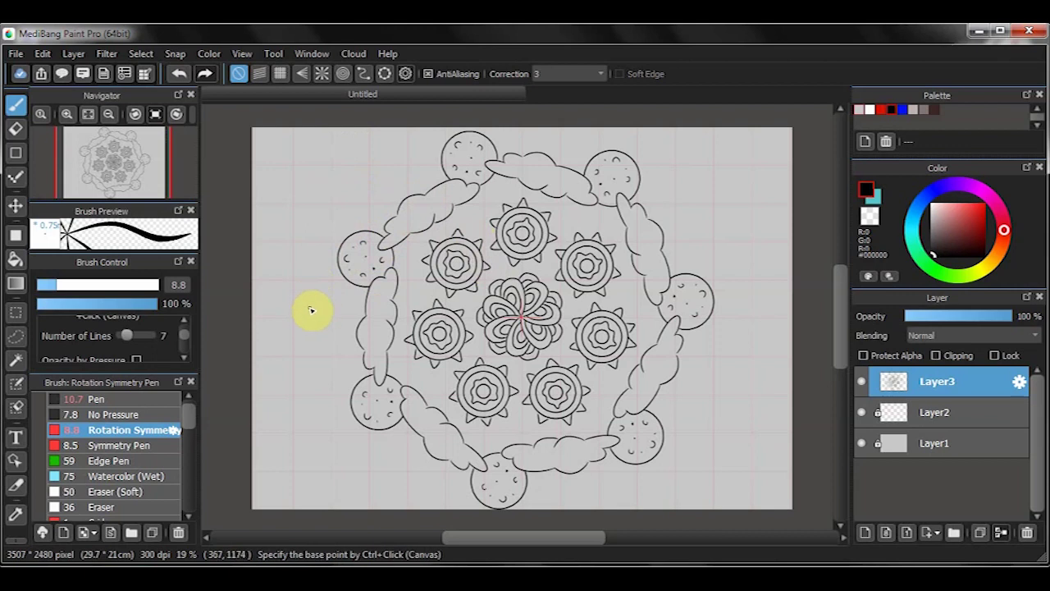
Draw five-pointed stars outside the cloud ring, in the upper-left corner and in the lower-right corner of the canvas
{"action": "mouse_move", "coordinate": [321, 304]}
{"action": "left_mouse_down"}
{"action": "mouse_move", "coordinate": [300, 334]}
{"action": "mouse_move", "coordinate": [327, 308]}
{"action": "mouse_move", "coordinate": [321, 337]}
{"action": "mouse_move", "coordinate": [332, 332]}
{"action": "left_mouse_up"}
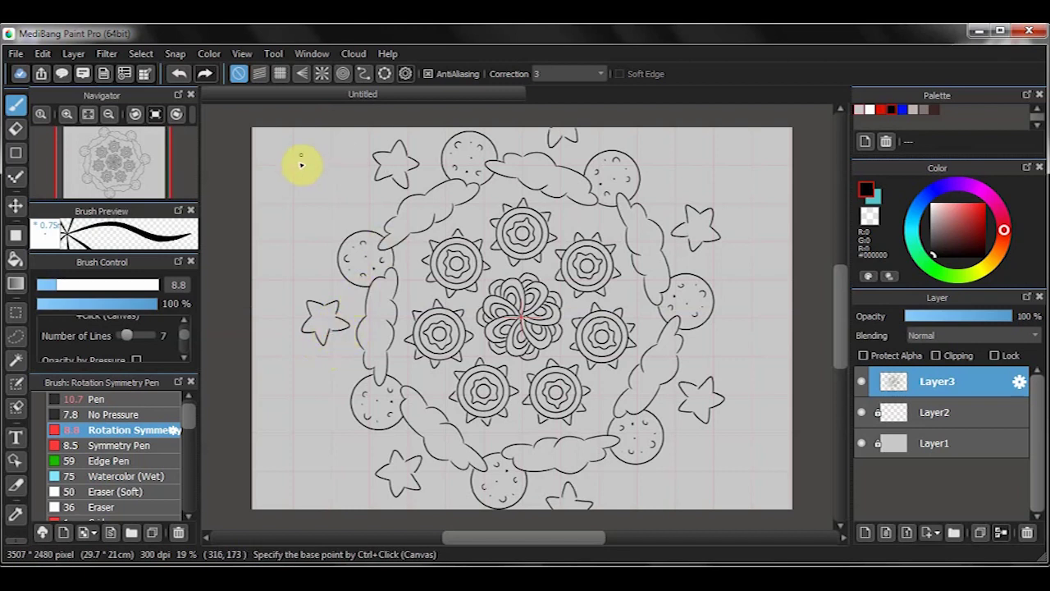
{"action": "mouse_move", "coordinate": [281, 180]}
{"action": "left_mouse_down"}
{"action": "mouse_move", "coordinate": [297, 194]}
{"action": "mouse_move", "coordinate": [303, 181]}
{"action": "mouse_move", "coordinate": [293, 192]}
{"action": "left_mouse_up"}
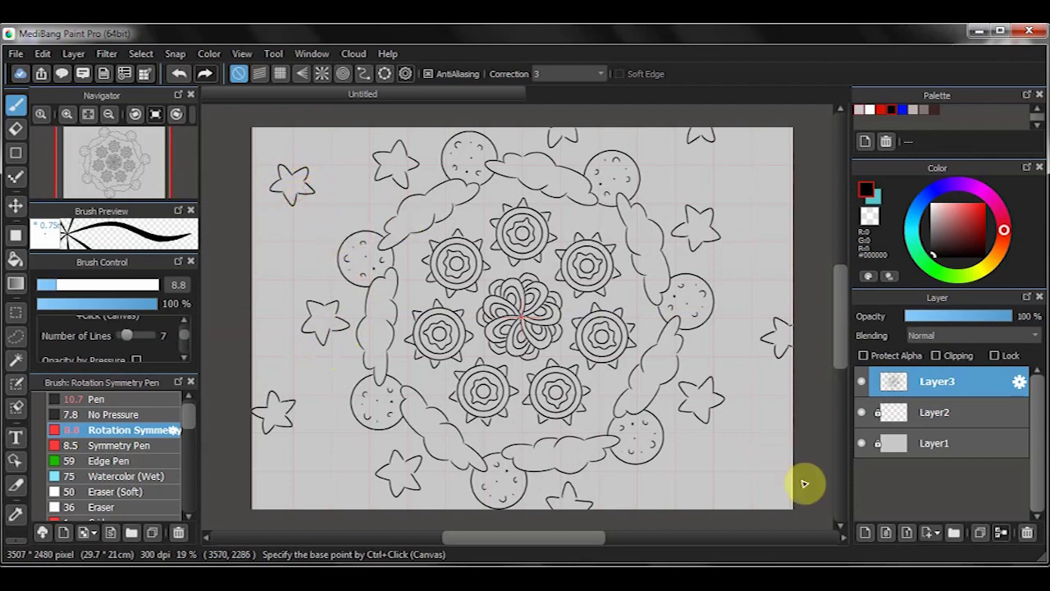
{"action": "left_click_drag", "start_coordinate": [733, 476], "coordinate": [744, 471]}
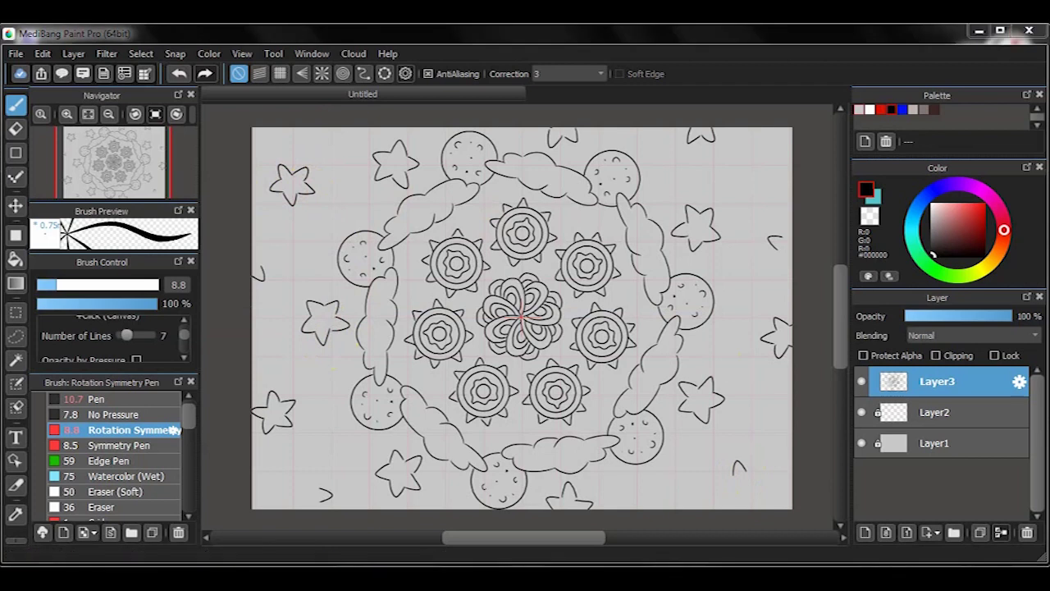
{"action": "mouse_move", "coordinate": [741, 466]}
{"action": "left_mouse_down"}
{"action": "mouse_move", "coordinate": [735, 489]}
{"action": "mouse_move", "coordinate": [746, 476]}
{"action": "mouse_move", "coordinate": [734, 488]}
{"action": "mouse_move", "coordinate": [756, 494]}
{"action": "left_mouse_up"}
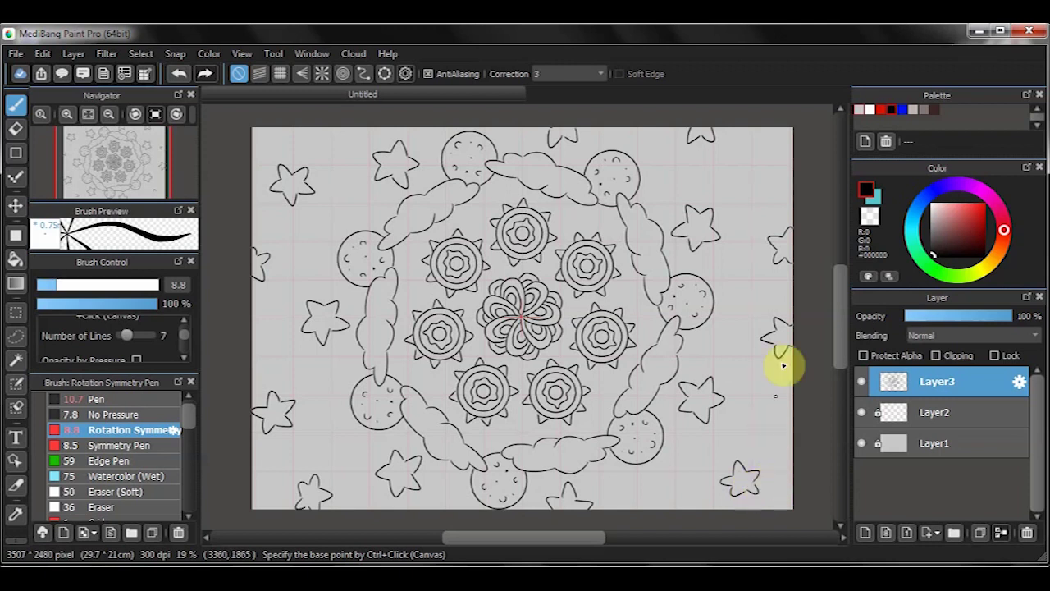
Undo the tiny freehand circle and draw a ringed planet in the canvas's lower-left area, using circle snap for its body
{"action": "left_click_drag", "start_coordinate": [326, 417], "coordinate": [324, 424]}
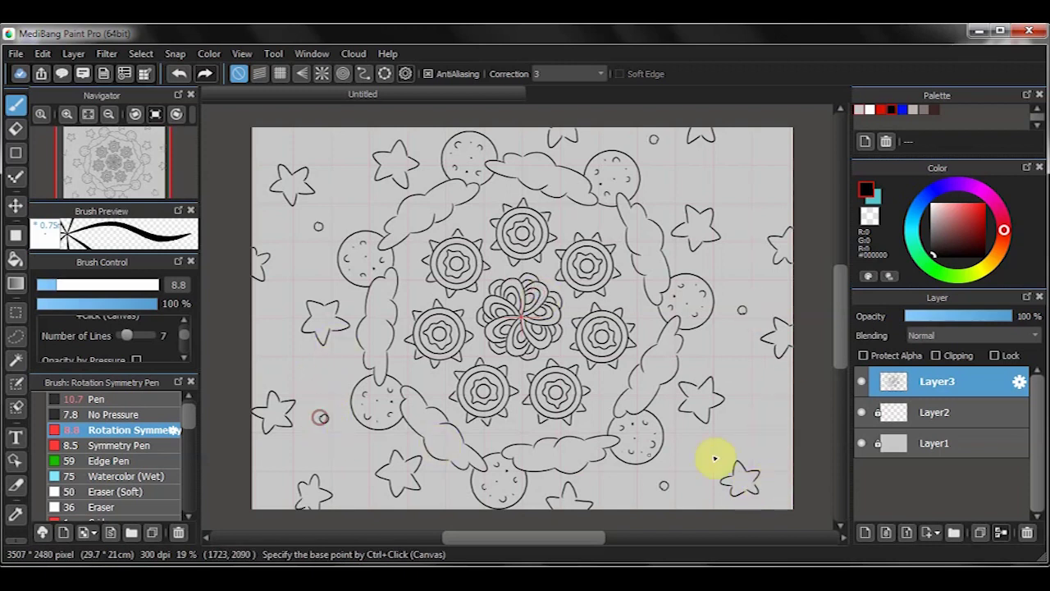
{"action": "key", "text": "ctrl+z"}
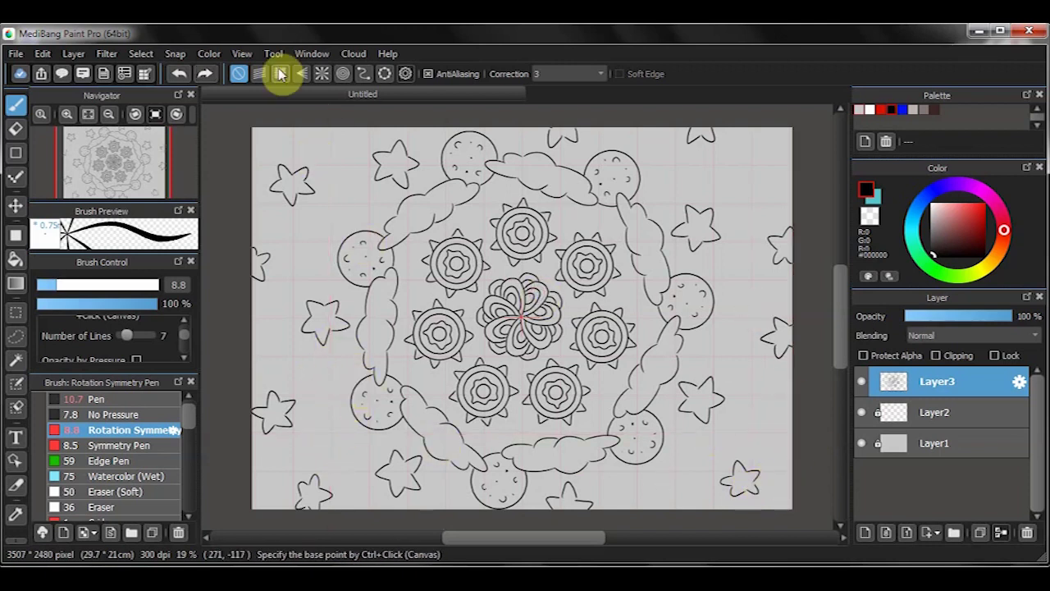
{"action": "left_click", "coordinate": [343, 73]}
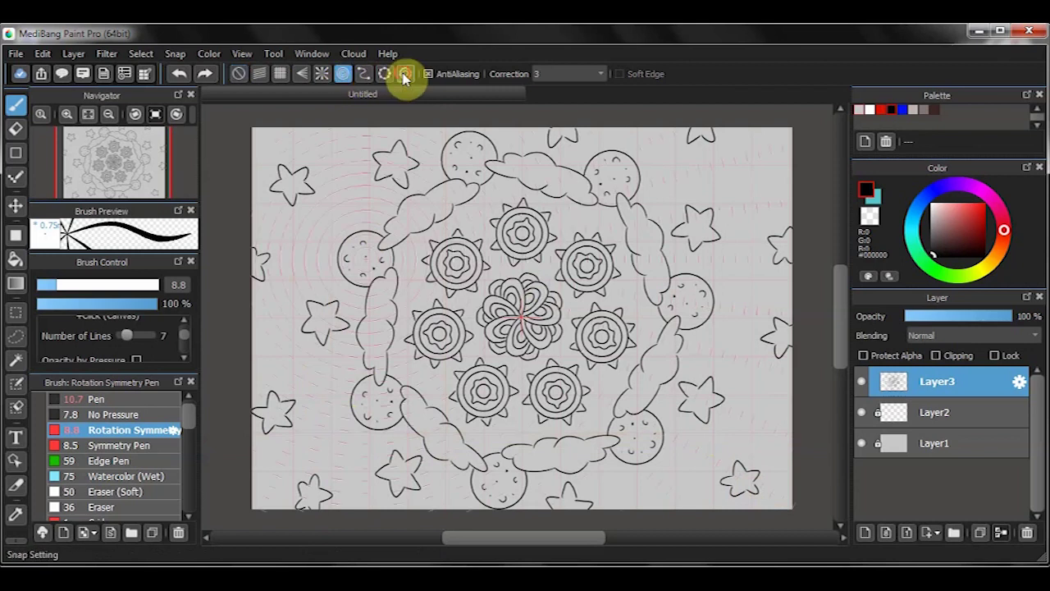
{"action": "left_click", "coordinate": [321, 445], "text": "ctrl"}
{"action": "mouse_move", "coordinate": [336, 447]}
{"action": "left_mouse_down"}
{"action": "mouse_move", "coordinate": [313, 431]}
{"action": "mouse_move", "coordinate": [304, 460]}
{"action": "mouse_move", "coordinate": [324, 426]}
{"action": "mouse_move", "coordinate": [321, 461]}
{"action": "left_mouse_up"}
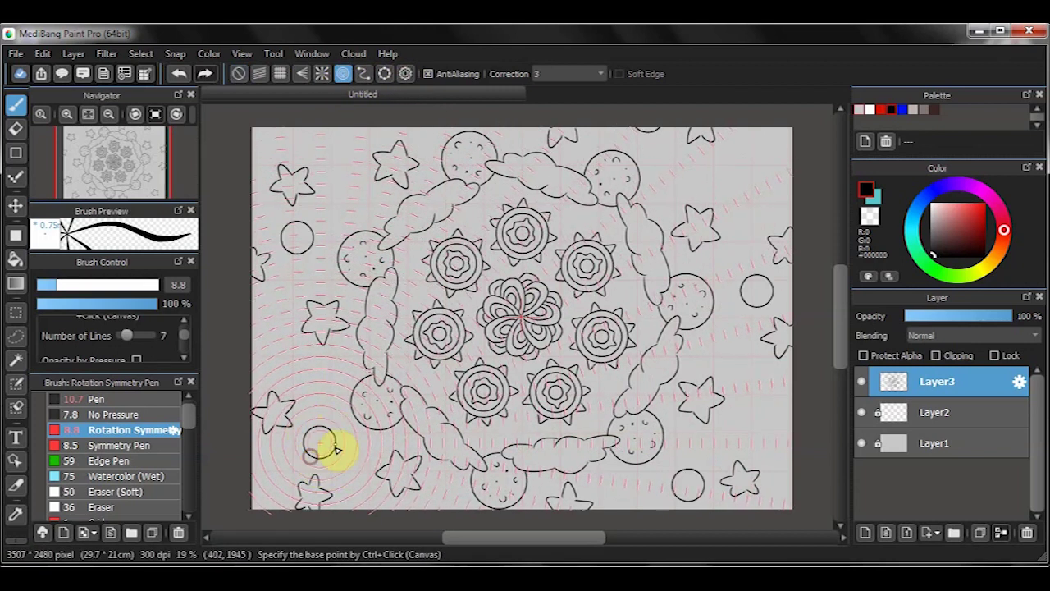
{"action": "left_click", "coordinate": [239, 74]}
{"action": "mouse_move", "coordinate": [303, 451]}
{"action": "left_mouse_down"}
{"action": "mouse_move", "coordinate": [319, 461]}
{"action": "mouse_move", "coordinate": [345, 436]}
{"action": "left_mouse_up"}
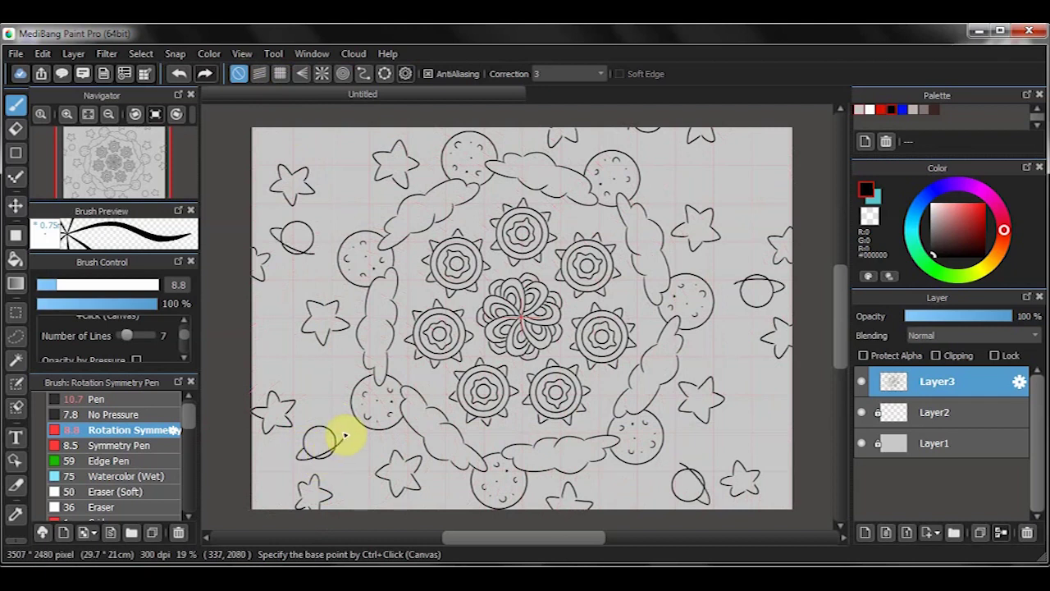
Draw a larger planet with a tilted ring near the upper-right corner of the canvas
{"action": "left_click", "coordinate": [385, 74]}
{"action": "left_click_drag", "start_coordinate": [722, 157], "coordinate": [771, 209]}
{"action": "mouse_move", "coordinate": [761, 137]}
{"action": "left_mouse_down"}
{"action": "mouse_move", "coordinate": [768, 124]}
{"action": "mouse_move", "coordinate": [734, 199]}
{"action": "left_mouse_up"}
{"action": "left_click", "coordinate": [797, 124]}
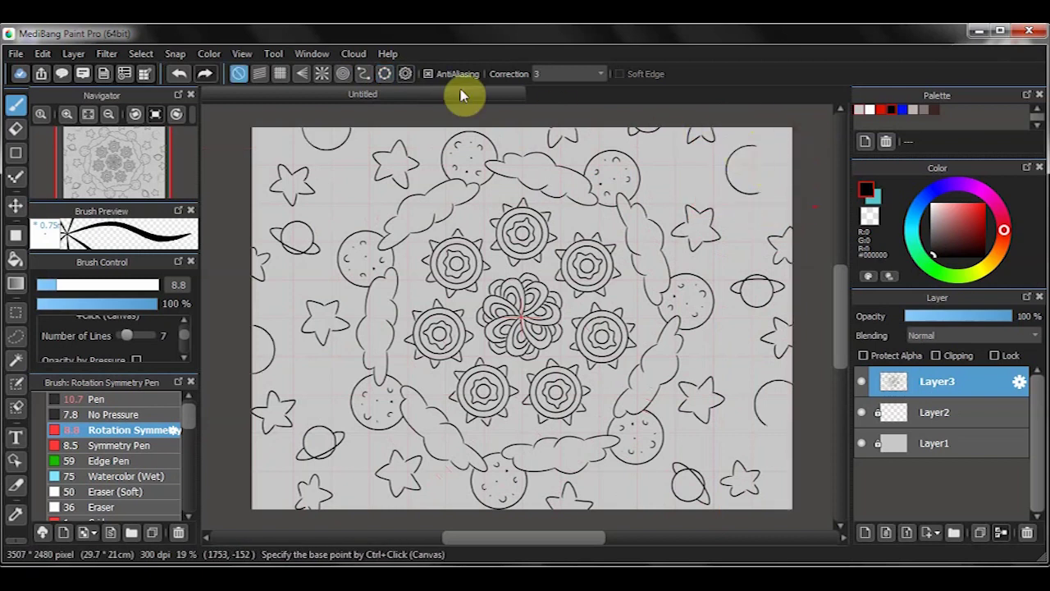
{"action": "left_click", "coordinate": [385, 73]}
{"action": "left_click", "coordinate": [798, 125]}
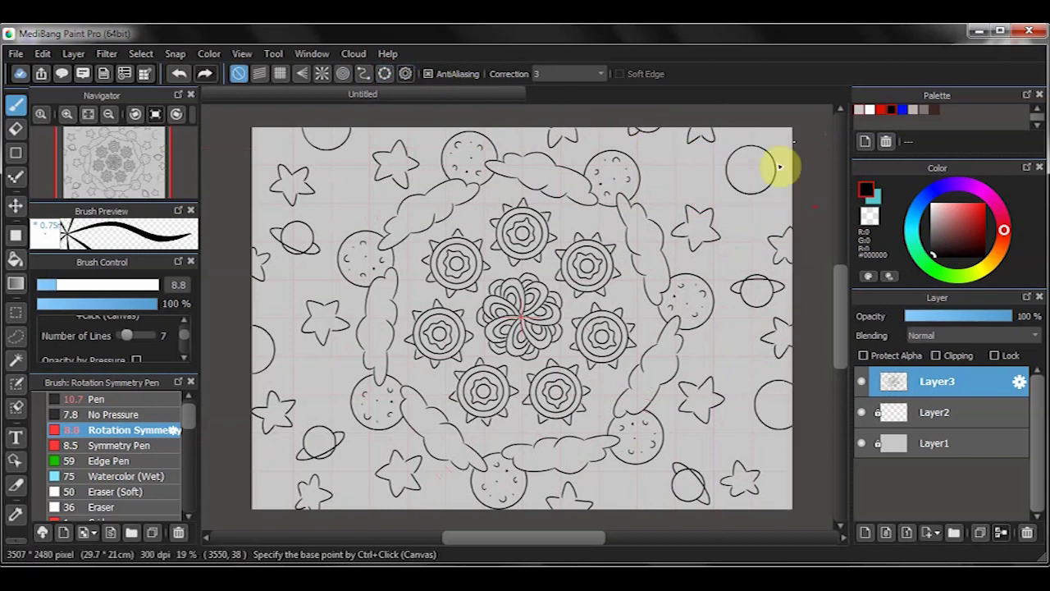
{"action": "mouse_move", "coordinate": [727, 158]}
{"action": "left_mouse_down"}
{"action": "mouse_move", "coordinate": [738, 179]}
{"action": "mouse_move", "coordinate": [783, 187]}
{"action": "left_mouse_up"}
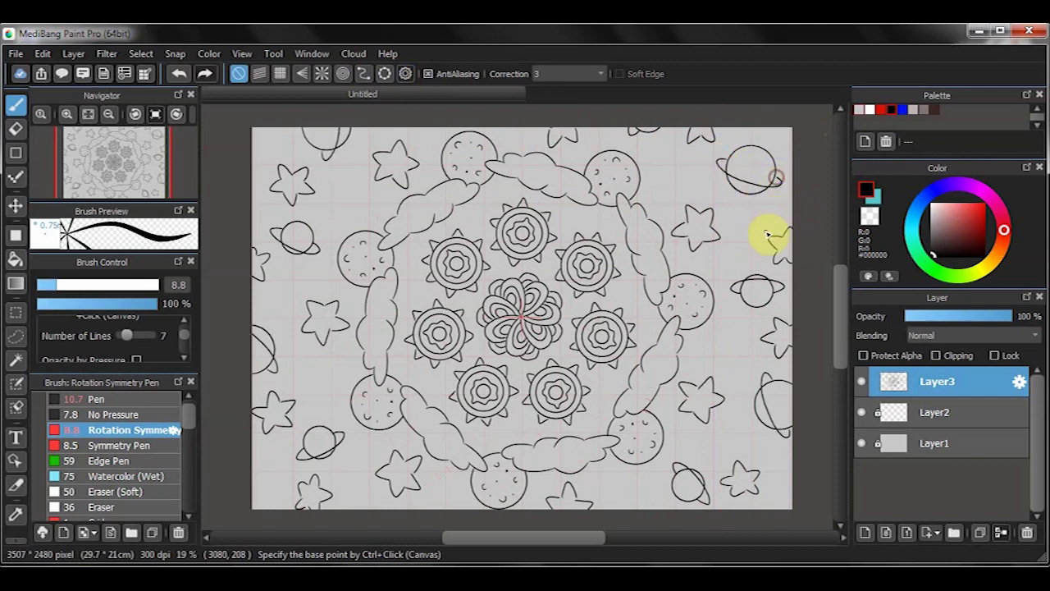
Draw tiny circles in the gaps between the stars and planets on the canvas's upper-right side
{"action": "left_click_drag", "start_coordinate": [671, 175], "coordinate": [672, 172]}
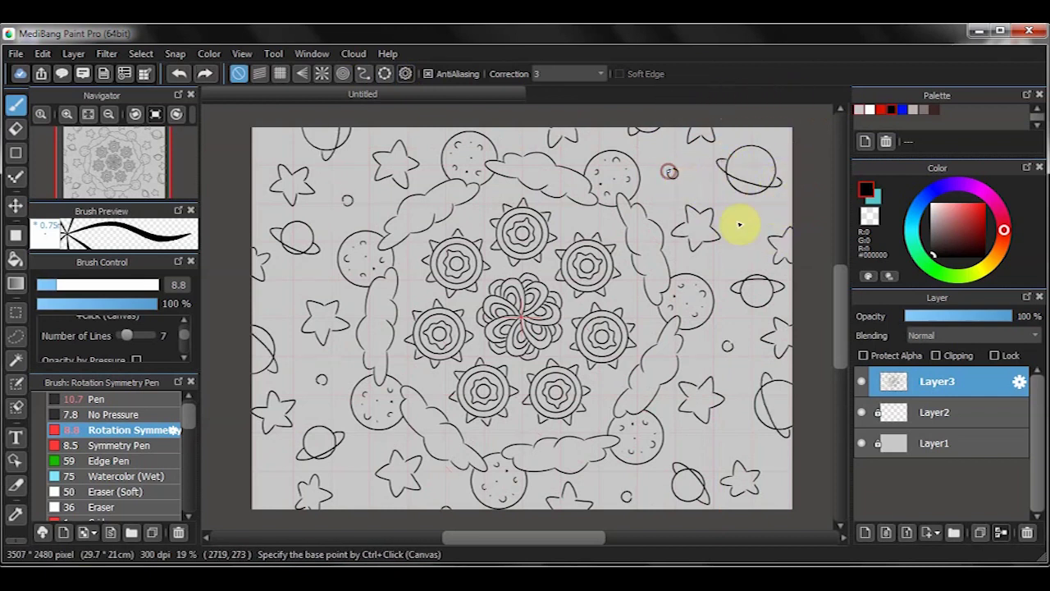
{"action": "left_click_drag", "start_coordinate": [755, 248], "coordinate": [757, 247]}
{"action": "left_click_drag", "start_coordinate": [779, 133], "coordinate": [781, 140]}
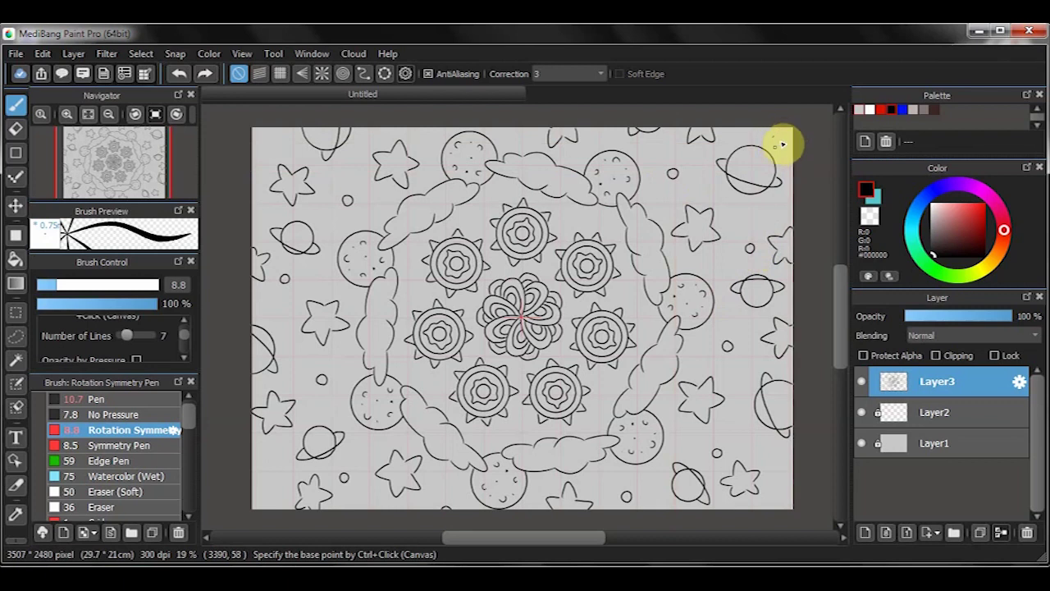
Set the correction to 0, redo the tiny circle in the lower-left corner, and fill the remaining background gaps with more
{"action": "left_click_drag", "start_coordinate": [267, 476], "coordinate": [277, 478]}
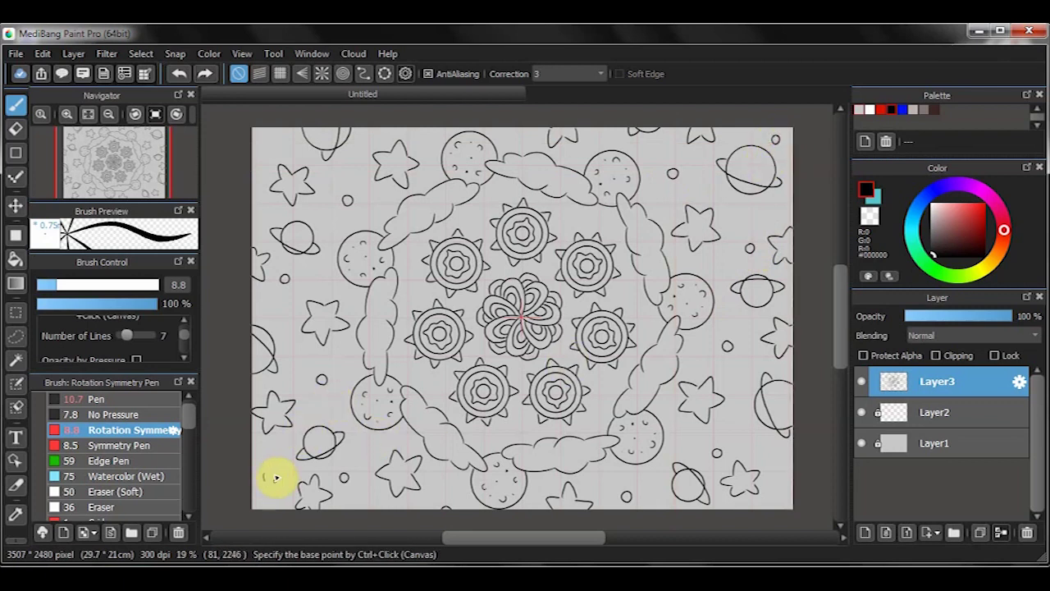
{"action": "left_click", "coordinate": [551, 72]}
{"action": "left_click", "coordinate": [563, 90]}
{"action": "key", "text": "ctrl+z"}
{"action": "mouse_move", "coordinate": [268, 477]}
{"action": "left_mouse_down"}
{"action": "mouse_move", "coordinate": [276, 478]}
{"action": "mouse_move", "coordinate": [268, 474]}
{"action": "left_mouse_up"}
{"action": "left_click_drag", "start_coordinate": [455, 487], "coordinate": [448, 480]}
{"action": "left_click_drag", "start_coordinate": [293, 342], "coordinate": [286, 332]}
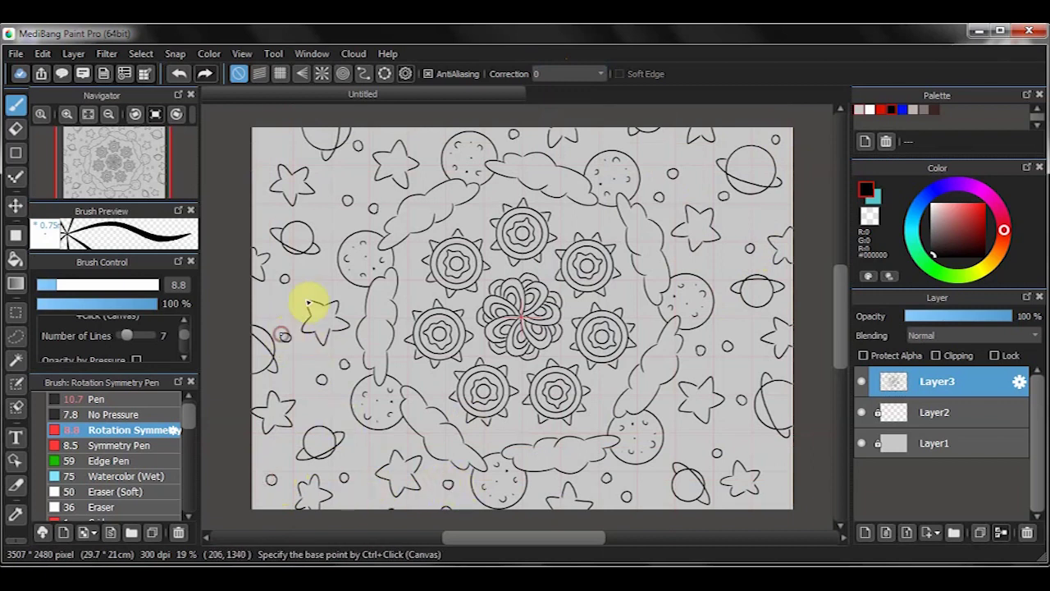
{"action": "left_click_drag", "start_coordinate": [325, 228], "coordinate": [325, 237]}
{"action": "left_click_drag", "start_coordinate": [273, 137], "coordinate": [274, 140]}
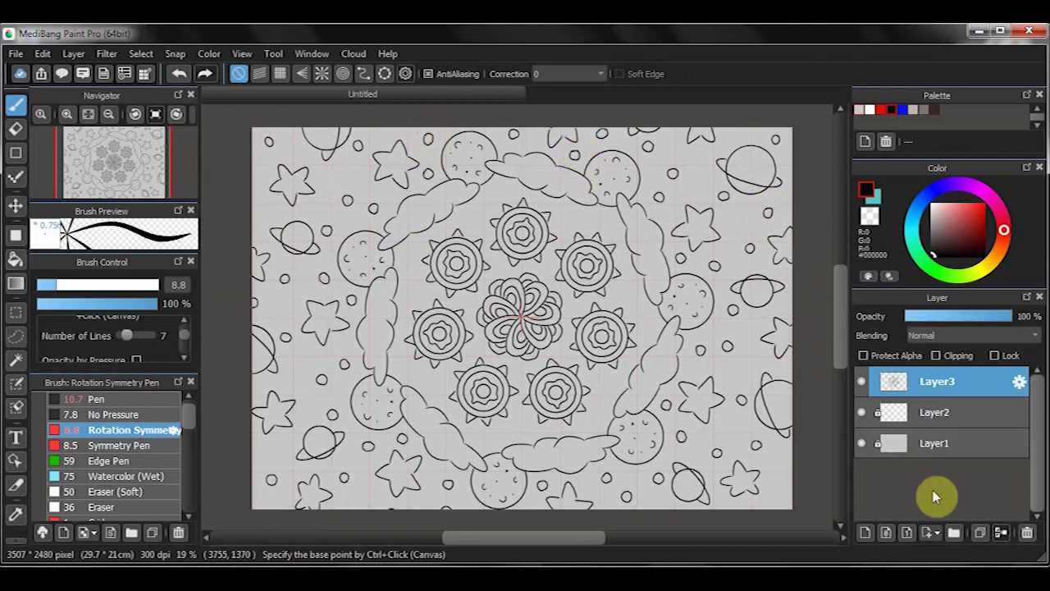
Add a new layer above Layer3, hide Layer2 and switch to the Magic Wand
{"action": "left_click", "coordinate": [865, 533]}
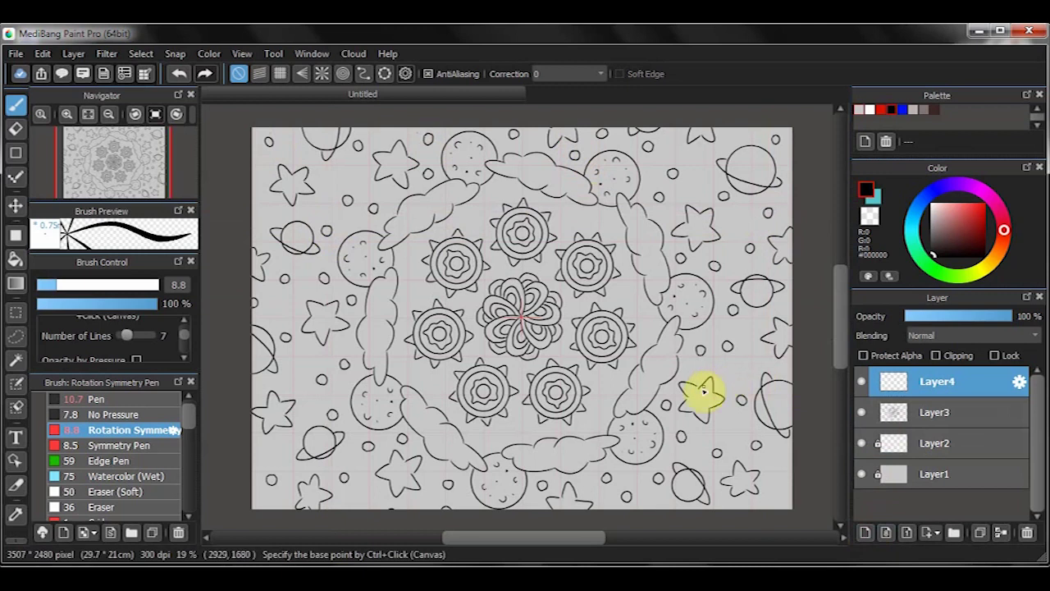
{"action": "left_click", "coordinate": [862, 443]}
{"action": "key", "text": "w"}
{"action": "left_click", "coordinate": [431, 382]}
{"action": "left_click", "coordinate": [437, 465]}
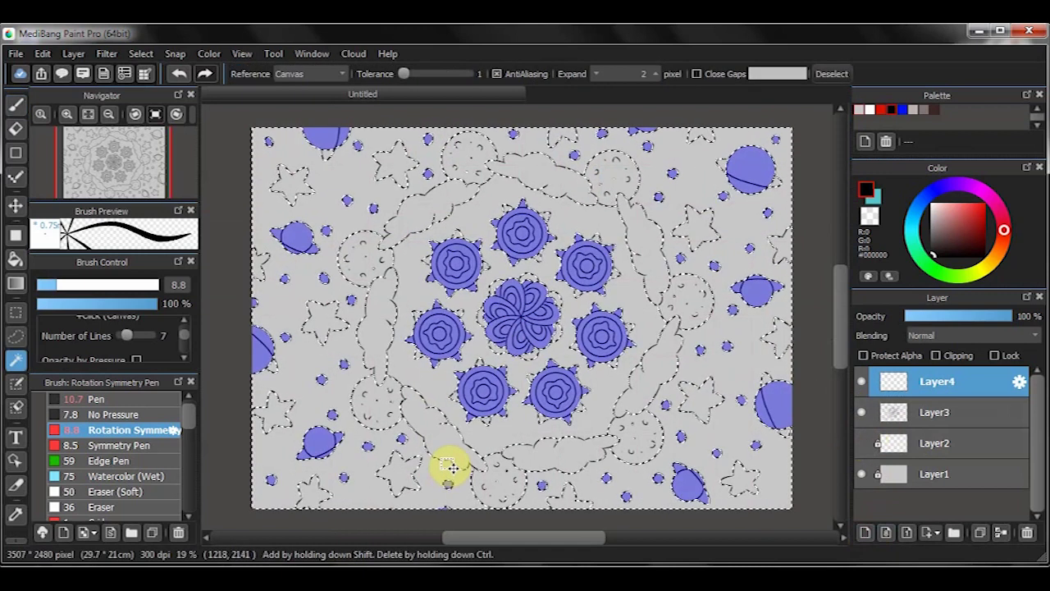
{"action": "key", "text": "ctrl+d"}
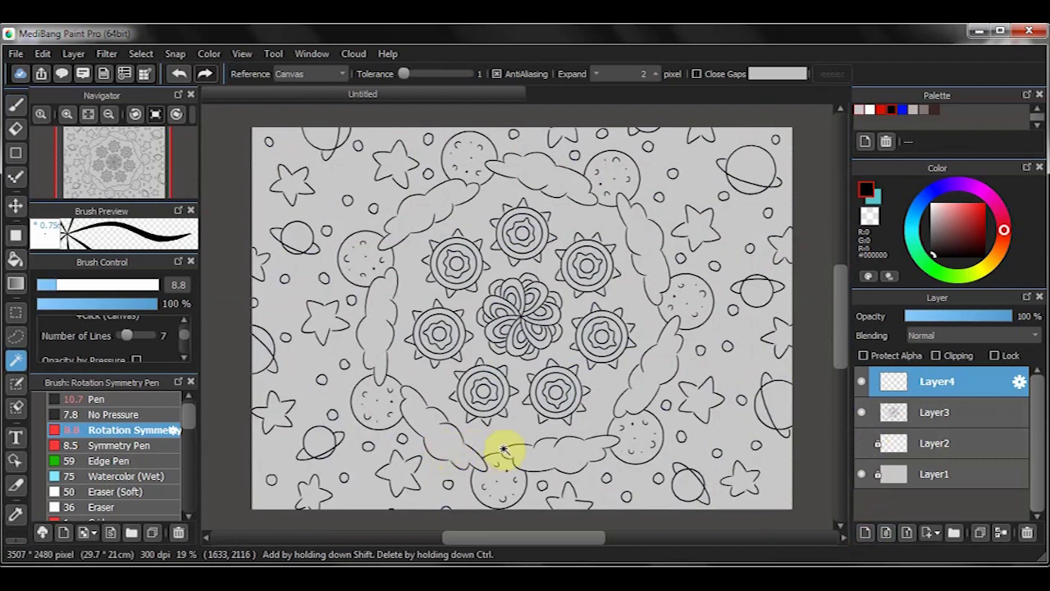
Enable Close Gaps for the Magic Wand and select the background areas outside and inside the cloud ring
{"action": "left_click", "coordinate": [713, 74]}
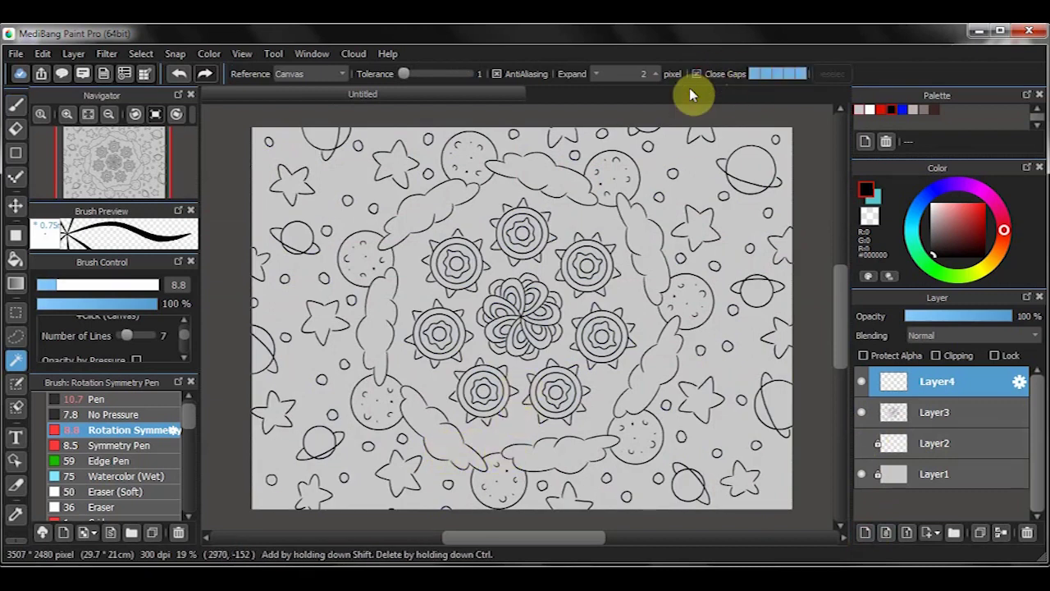
{"action": "left_click", "coordinate": [378, 491]}
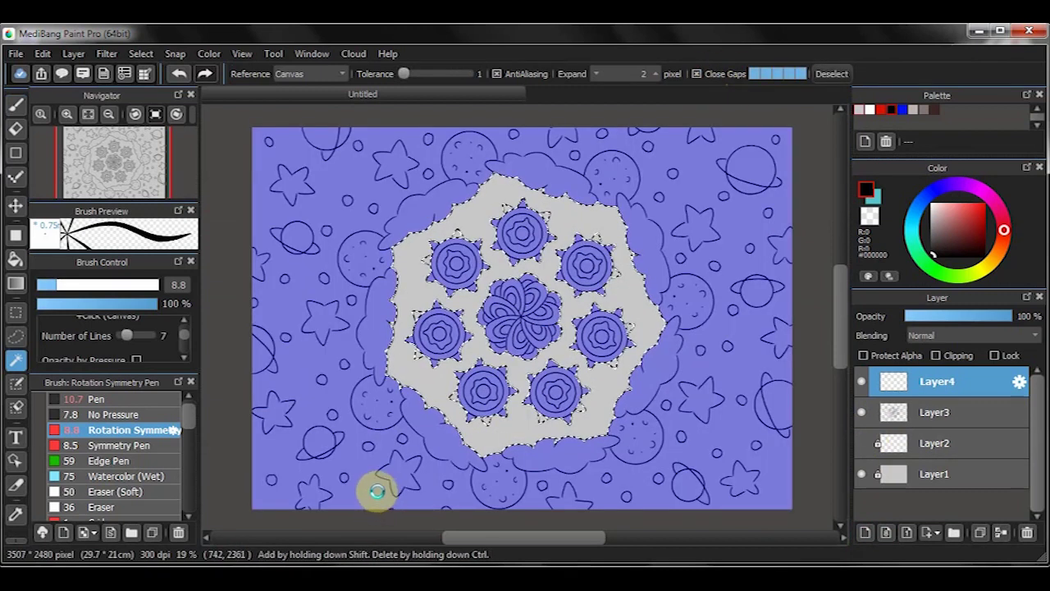
{"action": "left_click", "coordinate": [411, 408]}
{"action": "key", "text": "ctrl+d"}
Draw concentric rings around the cloud and moon circle with the Rotation Symmetry Pen, setting the correction to 7
{"action": "key", "text": "b"}
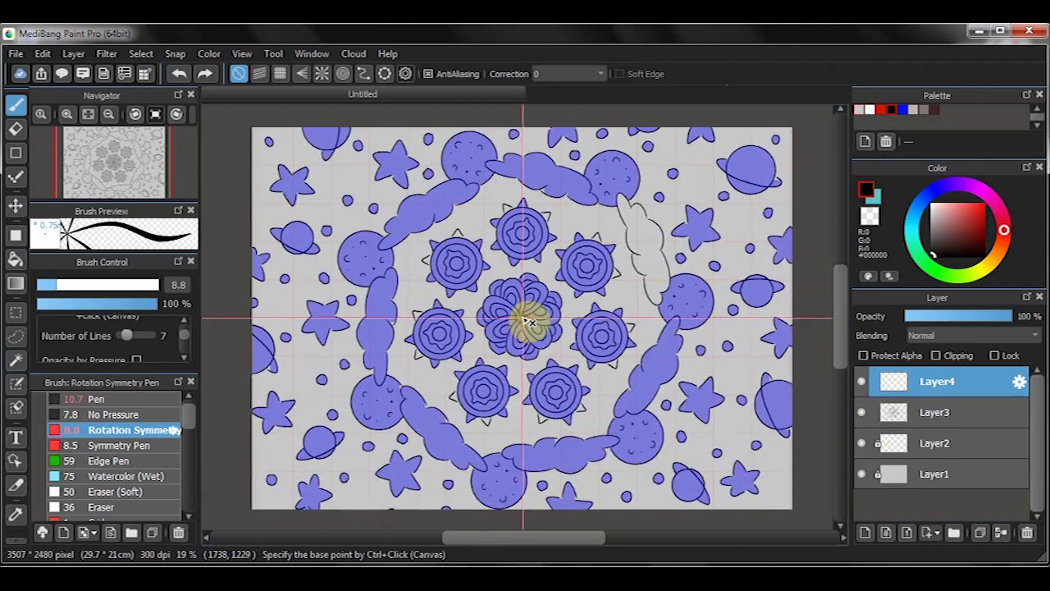
{"action": "key", "text": "ctrl+z"}
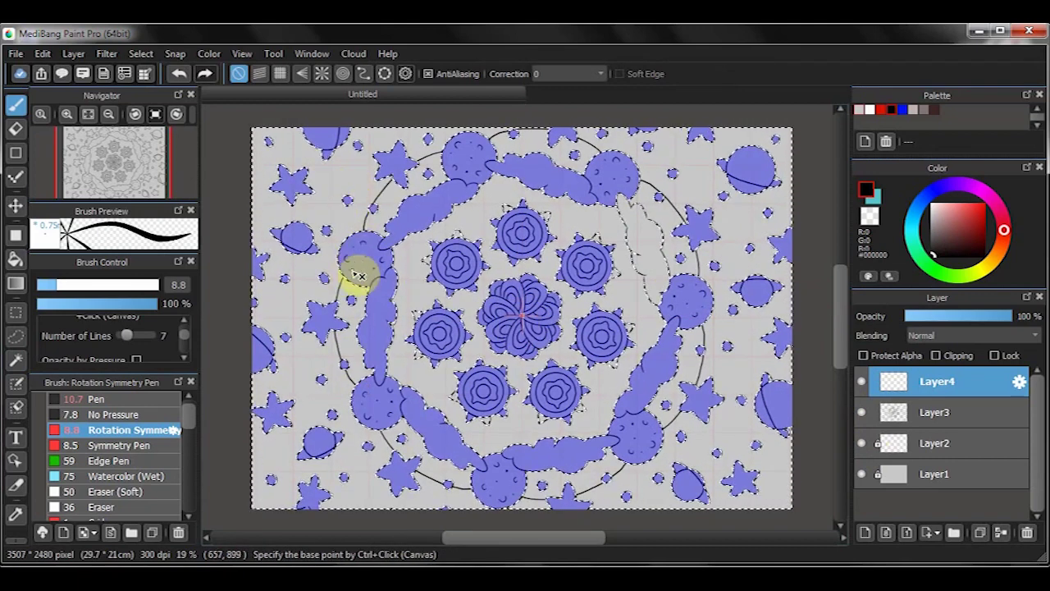
{"action": "left_click", "coordinate": [566, 74]}
{"action": "left_click", "coordinate": [547, 156]}
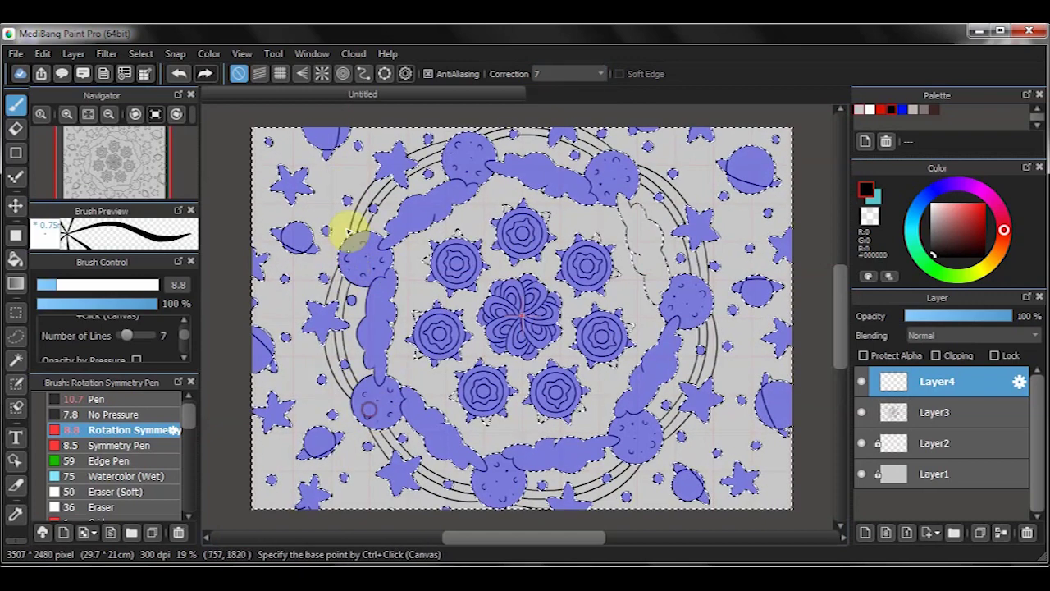
{"action": "left_click_drag", "start_coordinate": [363, 436], "coordinate": [369, 445]}
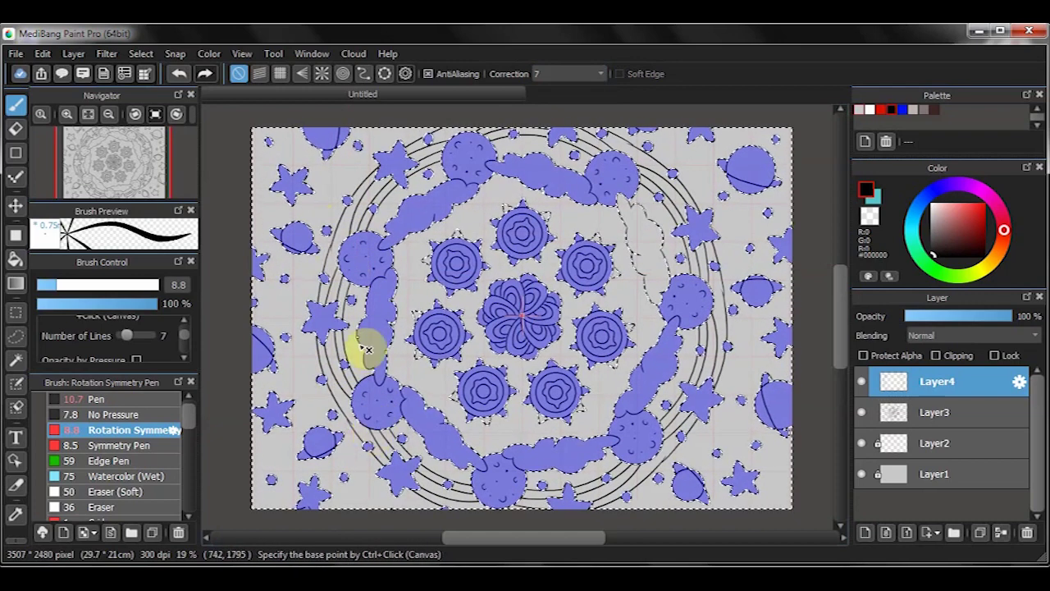
Undo the last ring and draw scalloped arcs with a larger double ring outside them
{"action": "key", "text": "ctrl+z"}
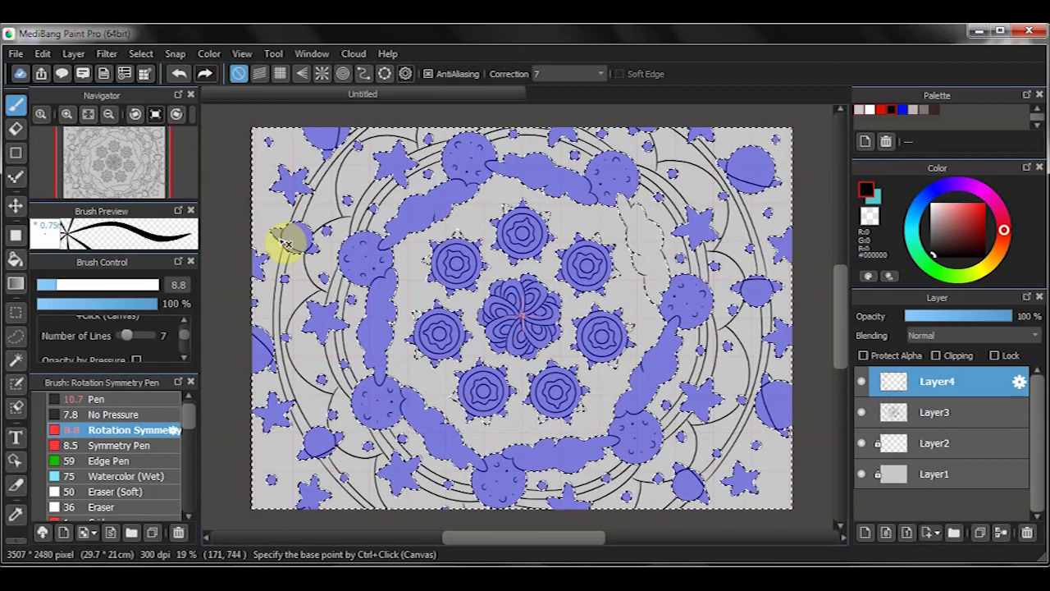
{"action": "key", "text": "ctrl+z"}
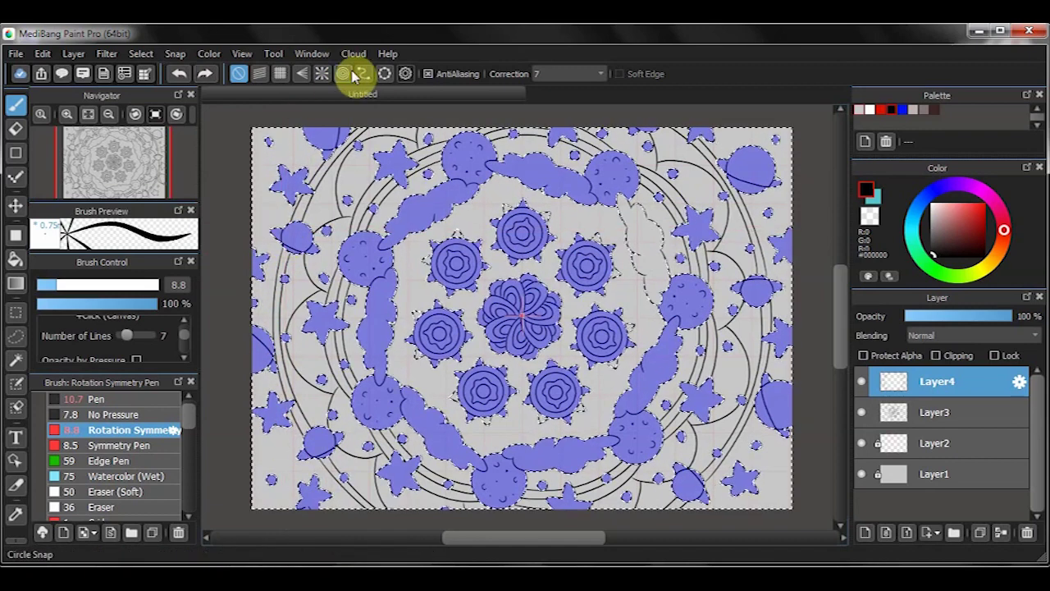
Draw further concentric rings out to the canvas corners using circle snap, and turn off the selection and snap
{"action": "left_click", "coordinate": [345, 76]}
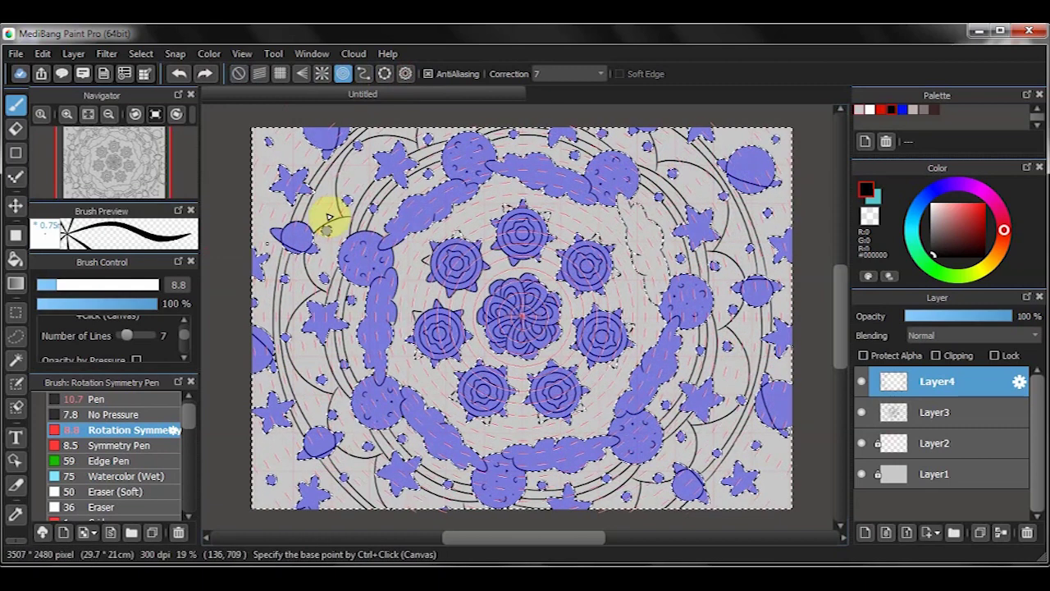
{"action": "key", "text": "ctrl+d"}
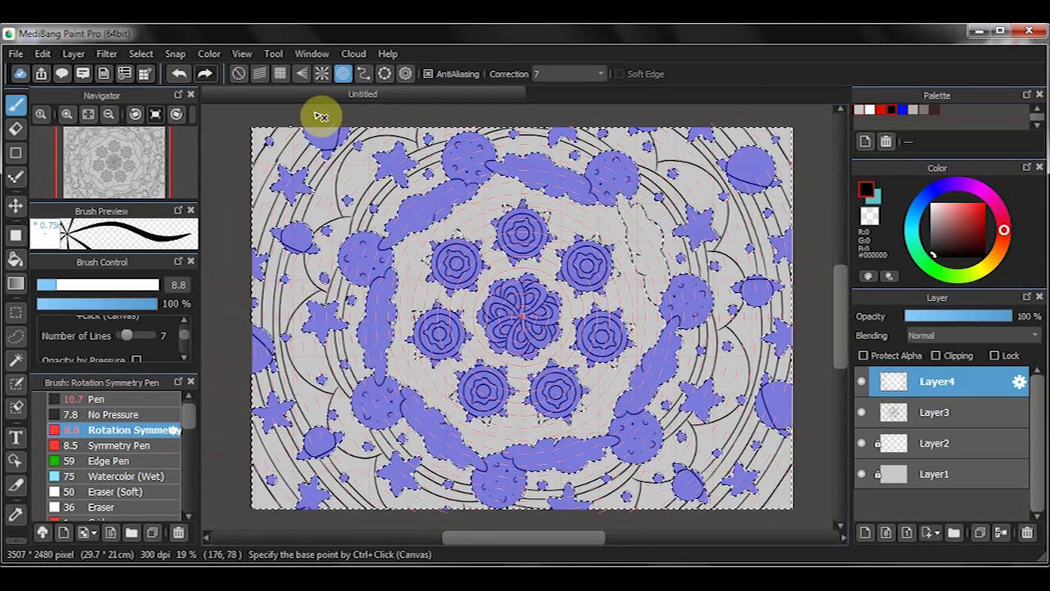
{"action": "key", "text": "ctrl+d"}
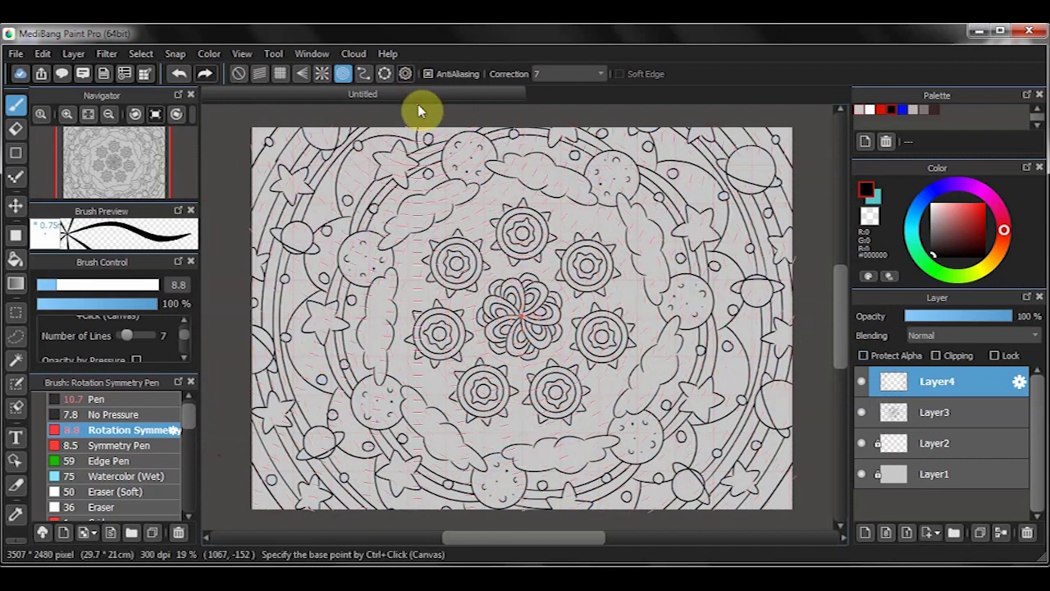
{"action": "left_click", "coordinate": [238, 73]}
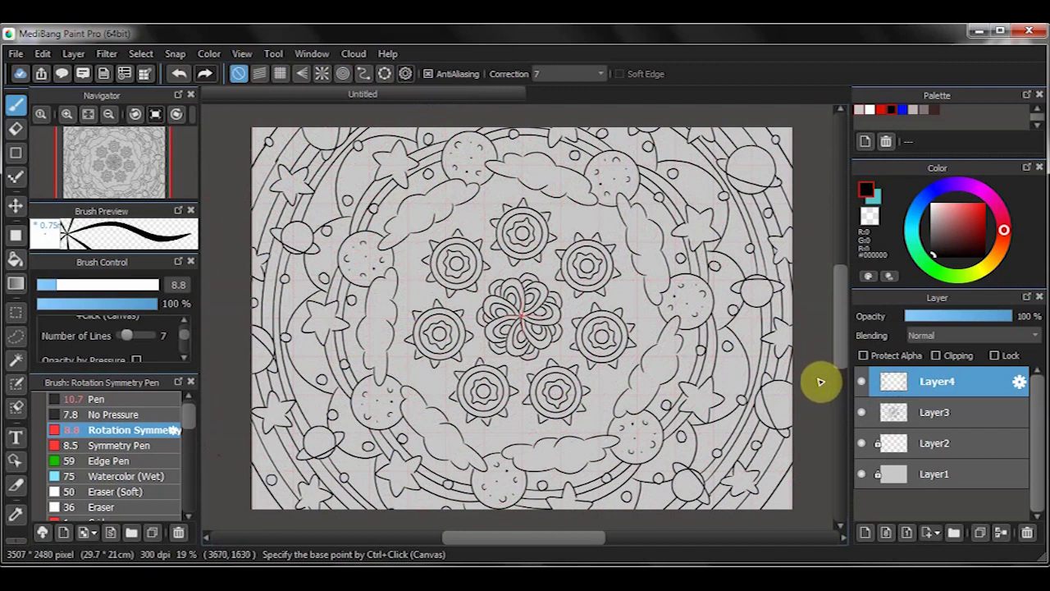
Add a new layer directly above Layer2 and fill it with white (#FFFFFF), using Layer as the bucket reference
{"action": "left_click", "coordinate": [914, 444]}
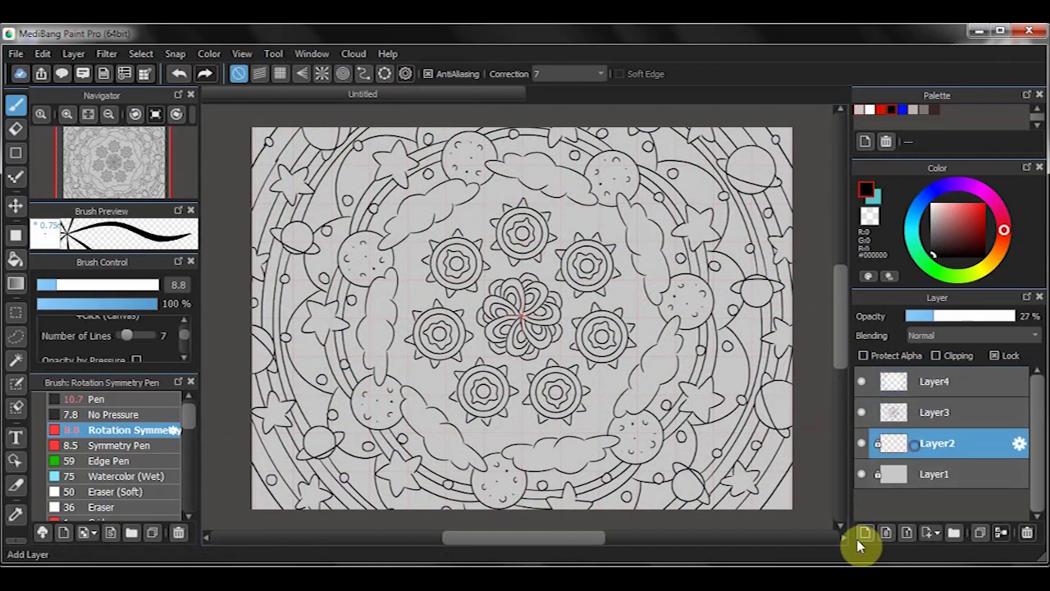
{"action": "left_click", "coordinate": [865, 532]}
{"action": "key", "text": "g"}
{"action": "left_click", "coordinate": [870, 217]}
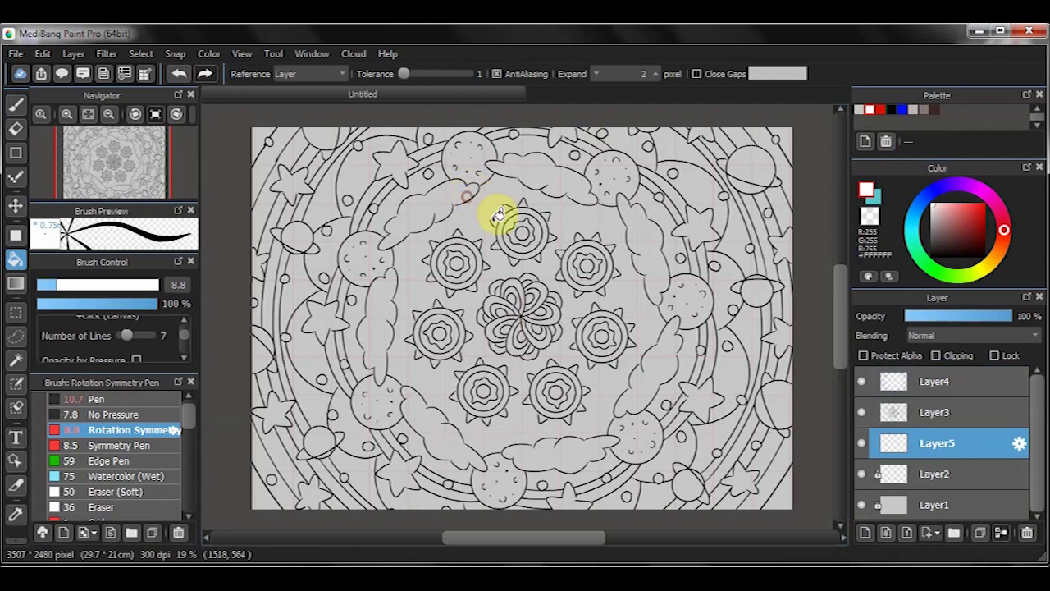
{"action": "left_click_drag", "start_coordinate": [860, 110], "coordinate": [870, 111]}
{"action": "left_click", "coordinate": [310, 74]}
{"action": "left_click", "coordinate": [310, 100]}
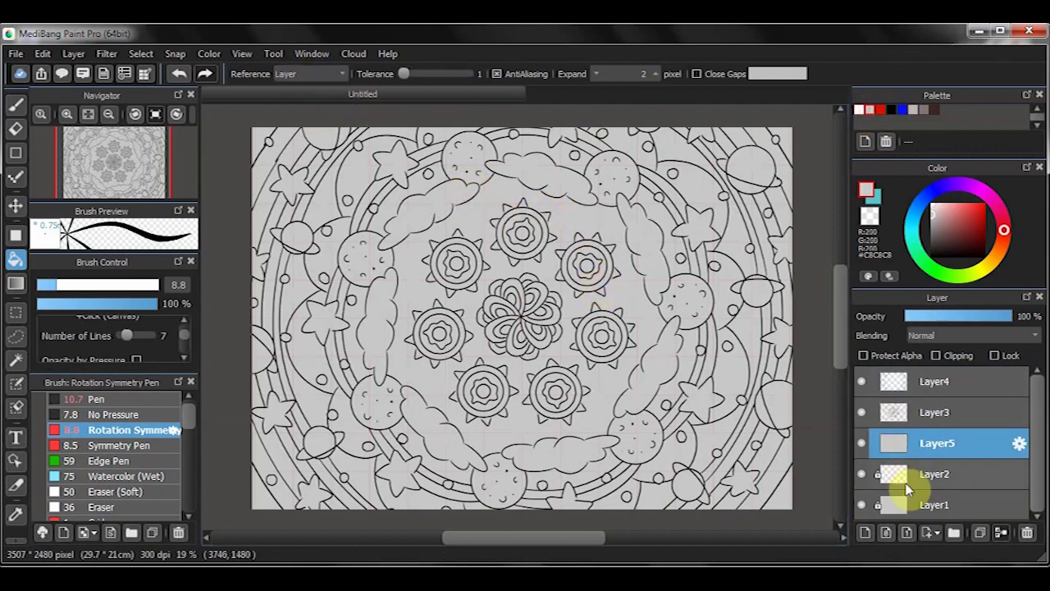
{"action": "left_click", "coordinate": [859, 110]}
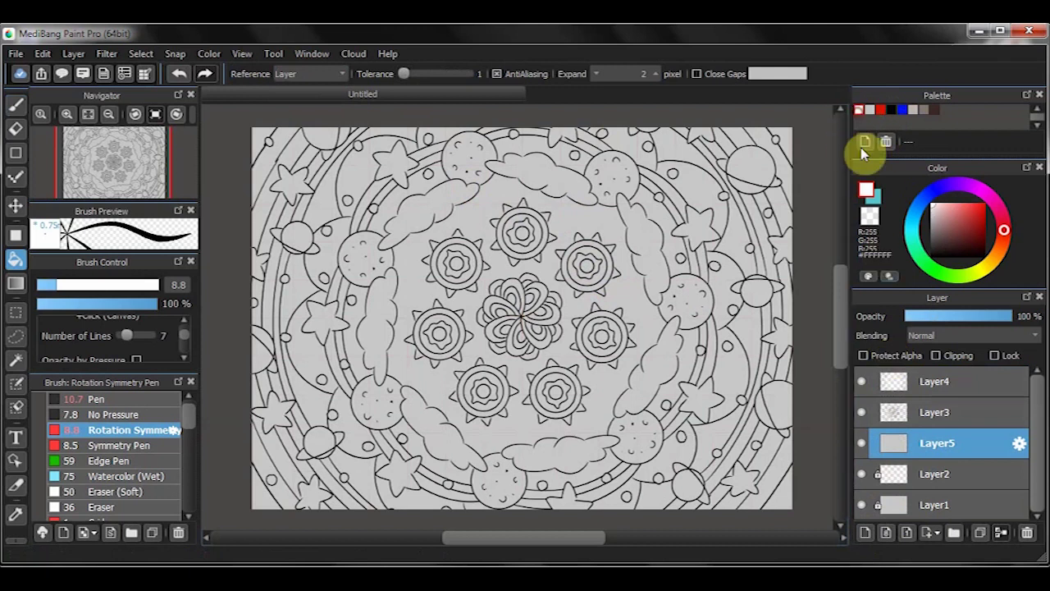
{"action": "left_click", "coordinate": [618, 190]}
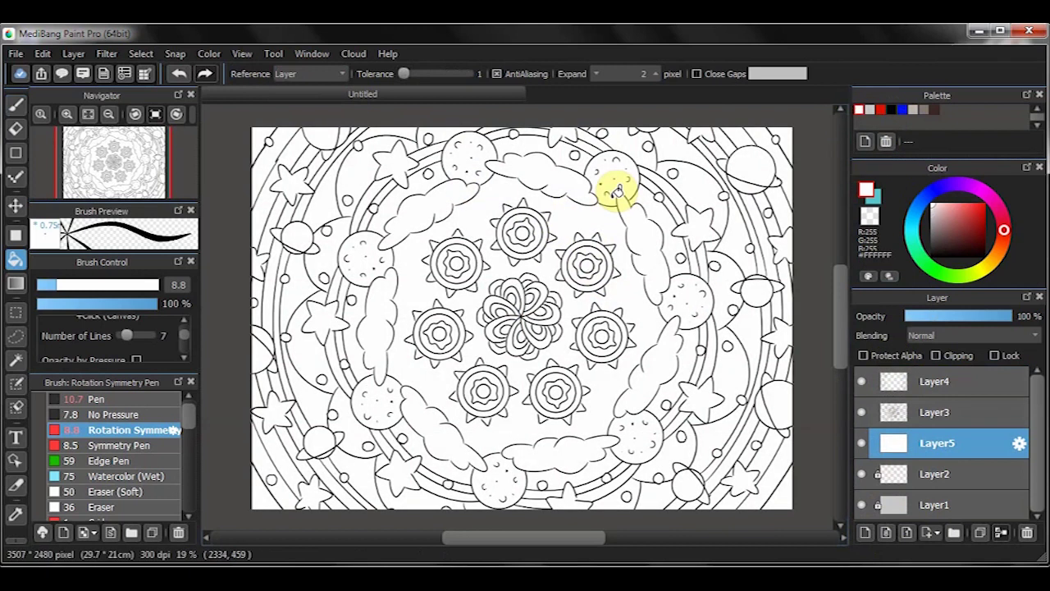